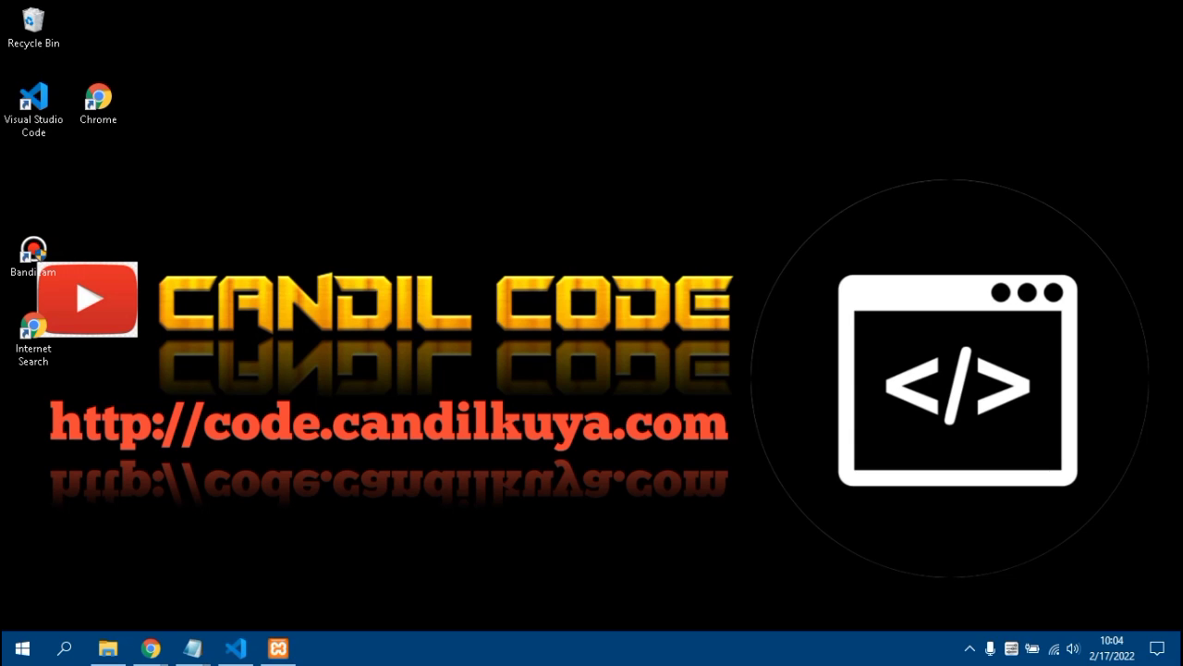
# - Bring Chrome forward and scroll through the Candil Code blog homepage
pyautogui.moveTo(151, 647)
pyautogui.click(277, 573)
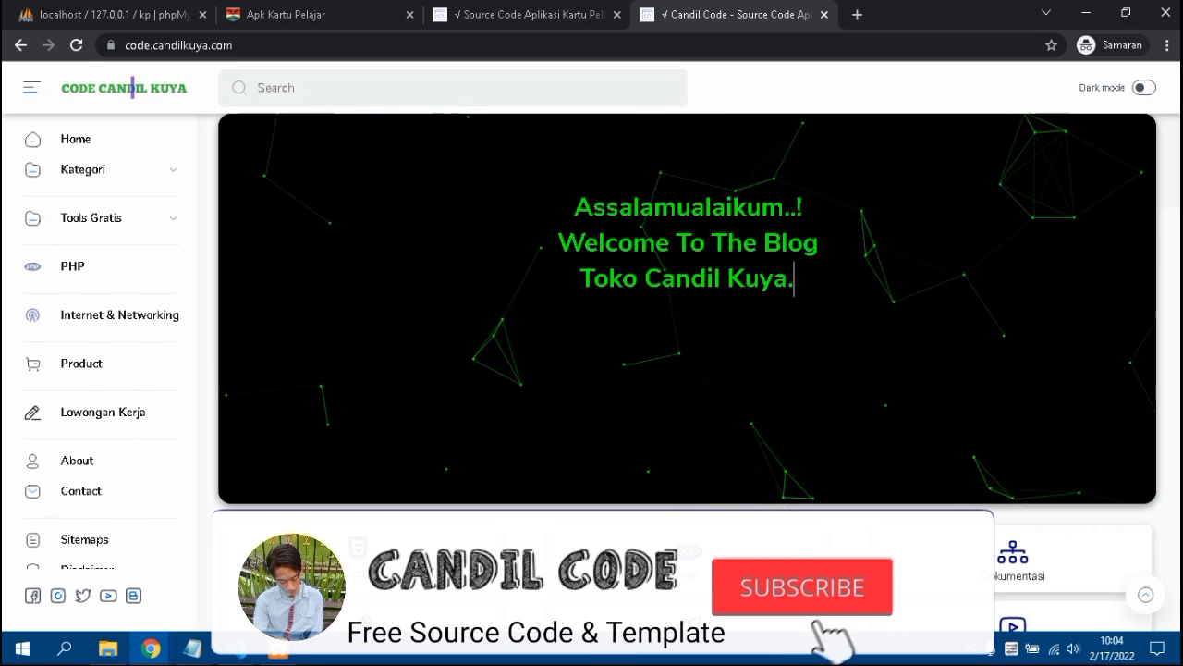
pyautogui.scroll(-3, 687, 370)
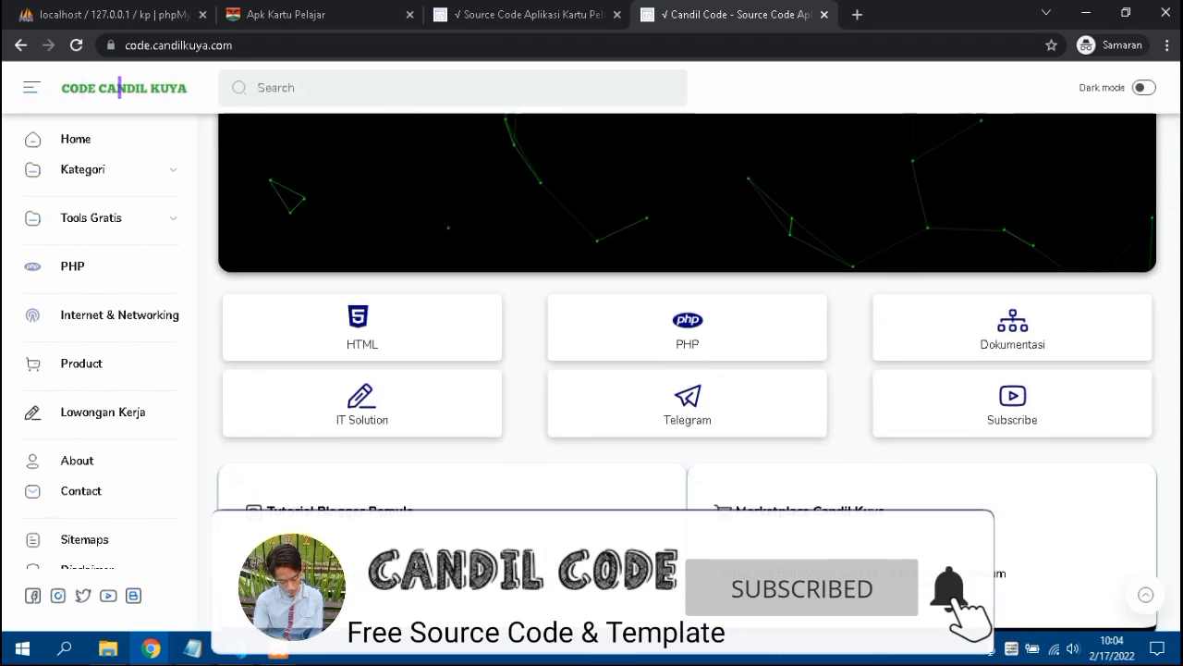
pyautogui.scroll(3, 687, 369)
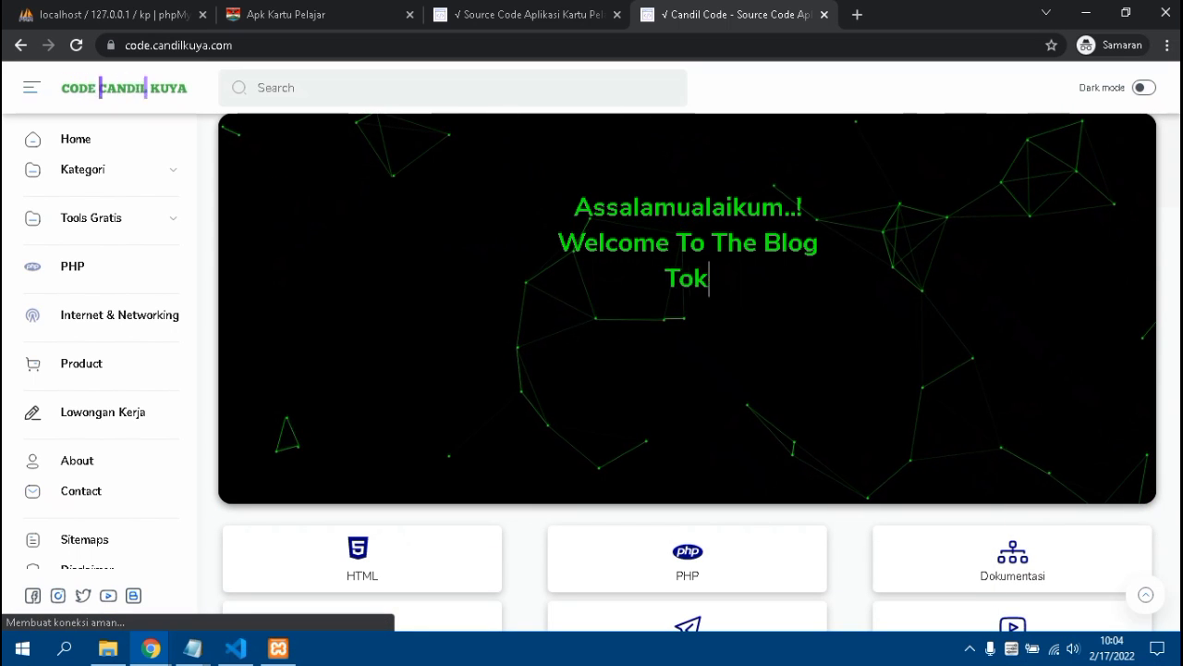
pyautogui.scroll(-3, 687, 369)
pyautogui.scroll(-3, 686, 370)
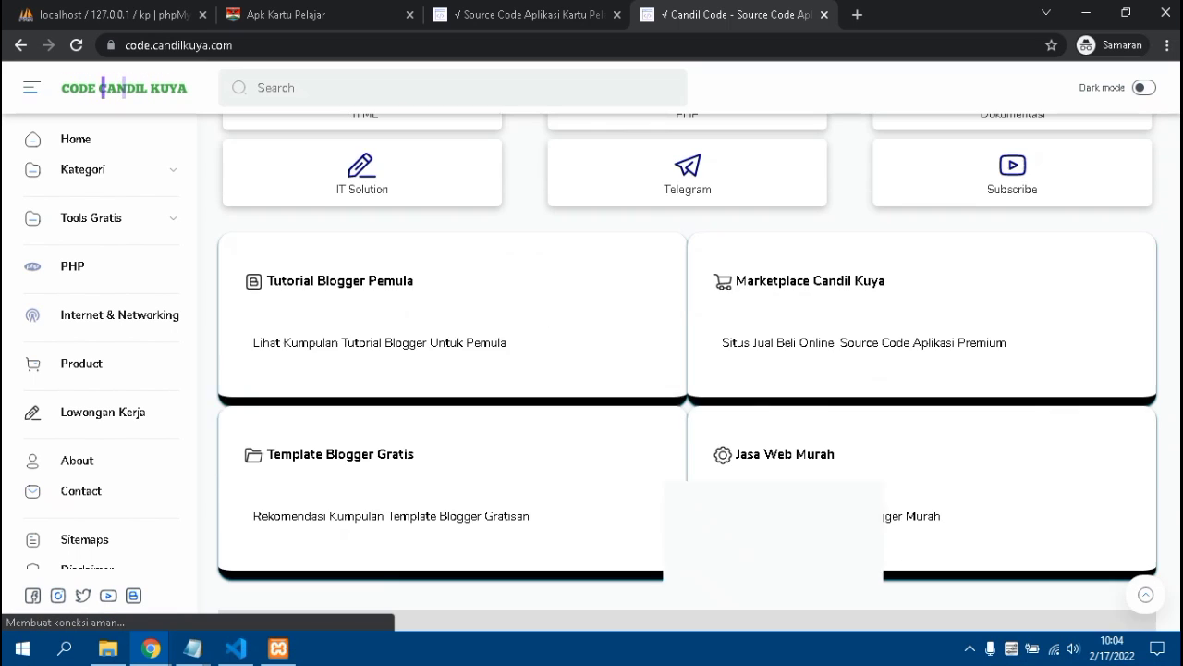
pyautogui.scroll(5, 687, 370)
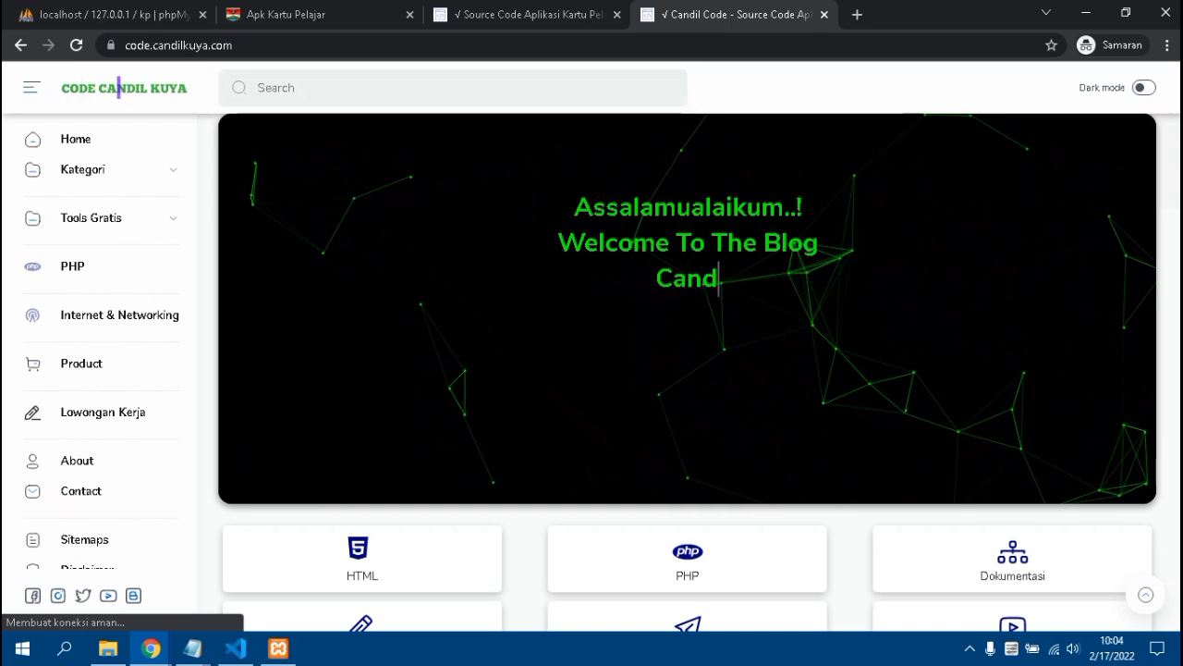
pyautogui.scroll(-5, 453, 333)
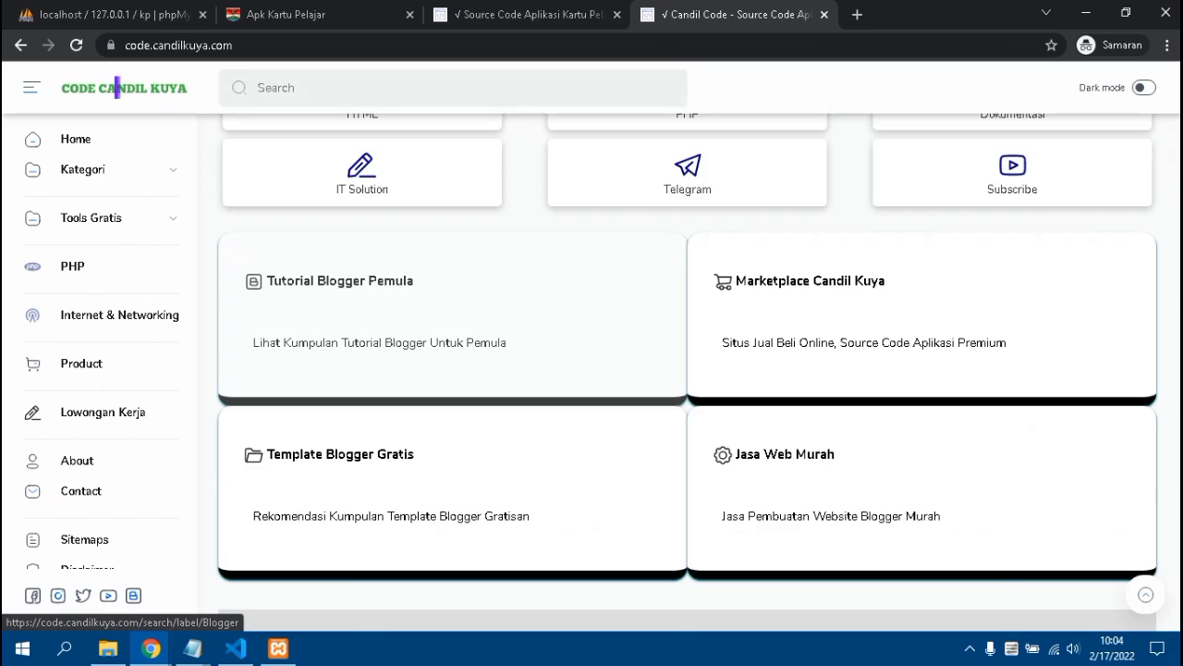
pyautogui.scroll(5, 453, 333)
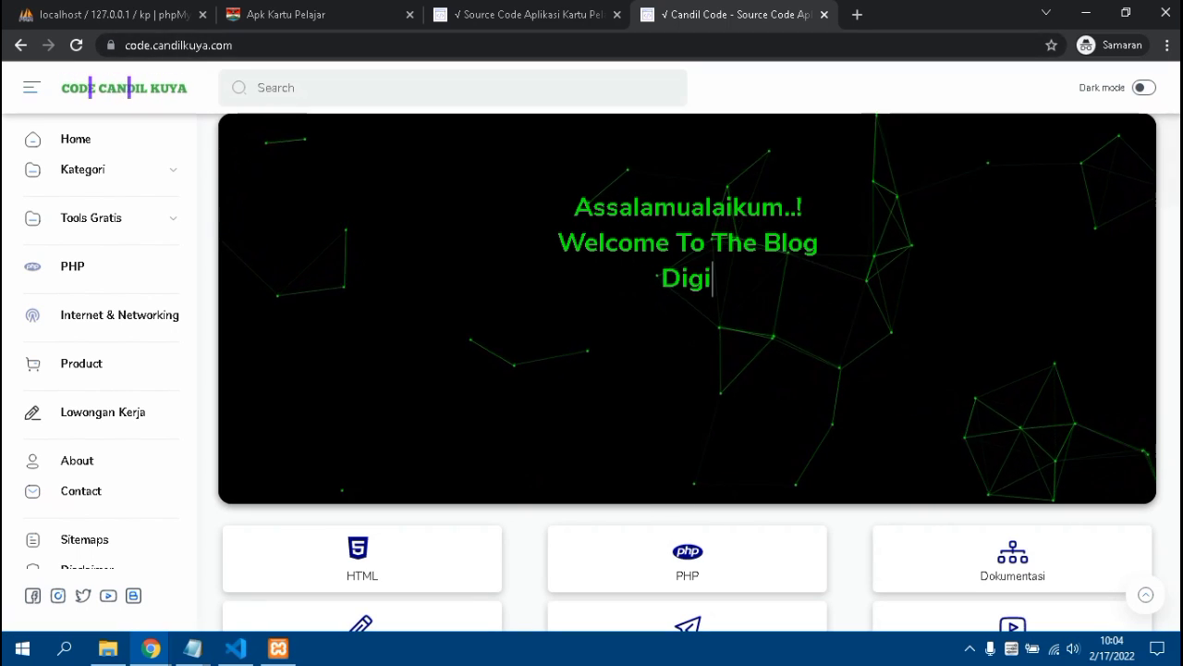
# - Switch to the Source Code Aplikasi Kartu Pelajar article and scroll through it
pyautogui.hotkey('ctrl', 'shift', 'Tab')
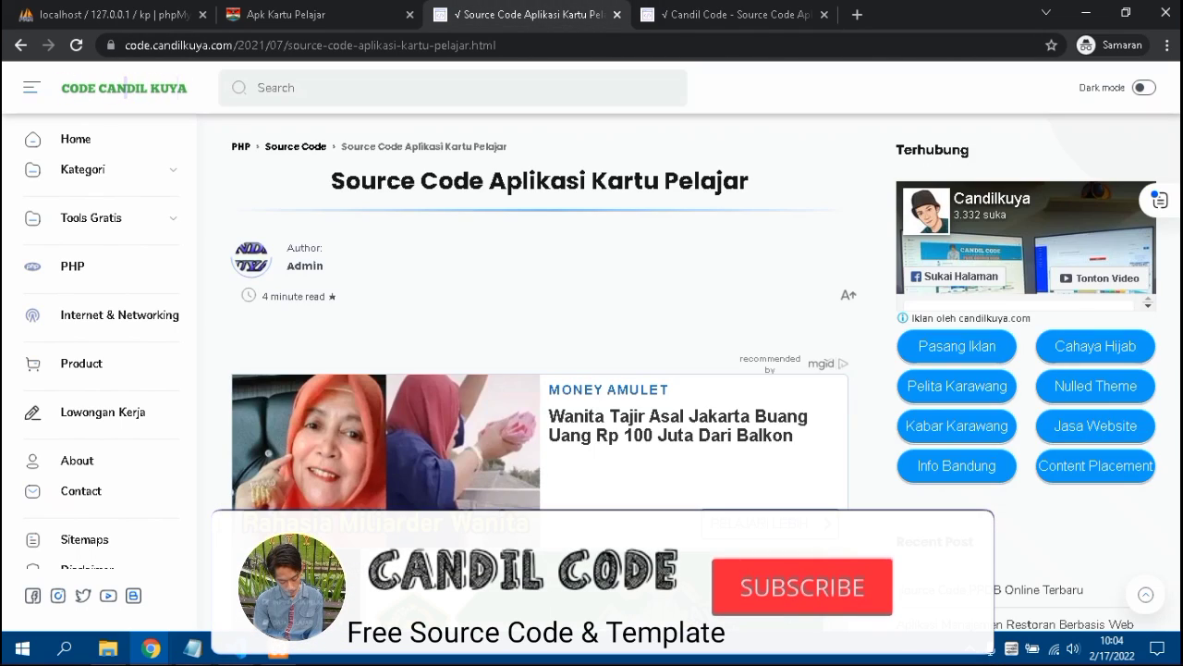
pyautogui.scroll(-5, 540, 369)
pyautogui.scroll(-3, 540, 370)
pyautogui.scroll(5, 540, 370)
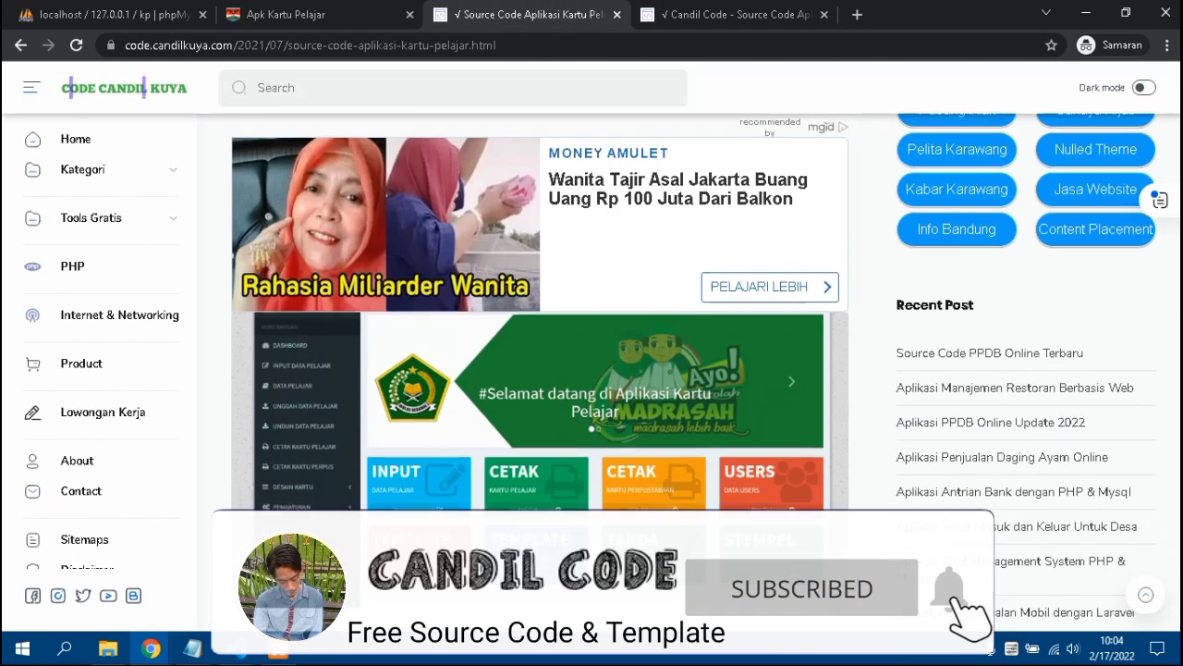
pyautogui.scroll(-4, 540, 277)
pyautogui.scroll(1, 540, 278)
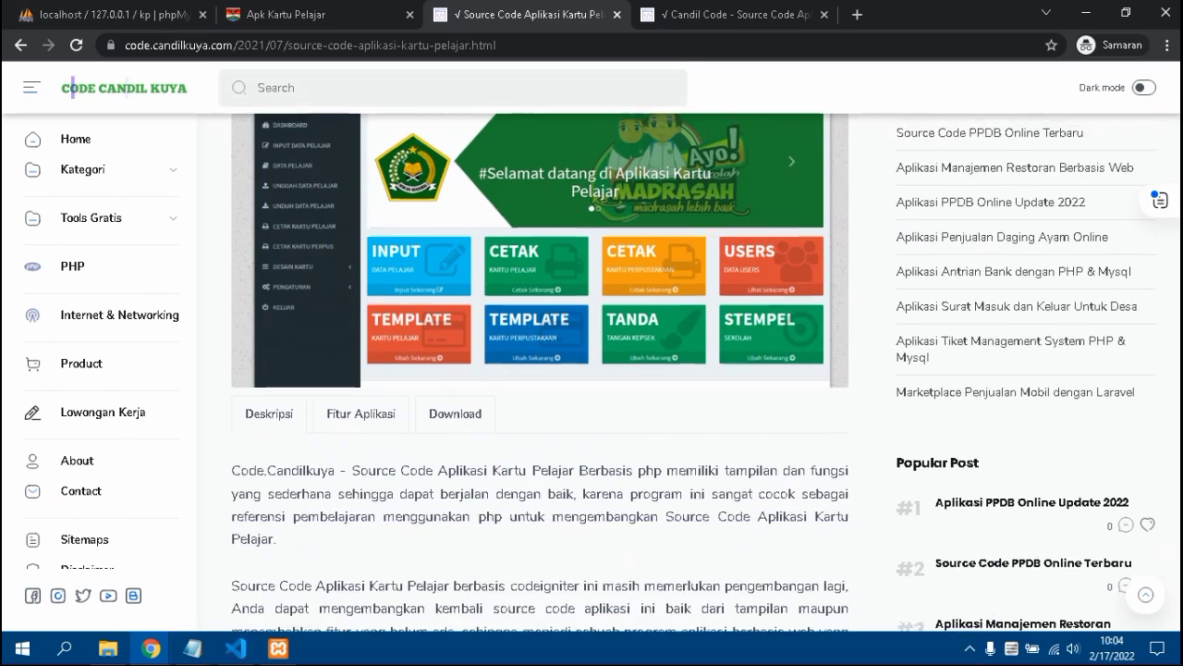
pyautogui.scroll(3, 540, 277)
pyautogui.scroll(-3, 540, 370)
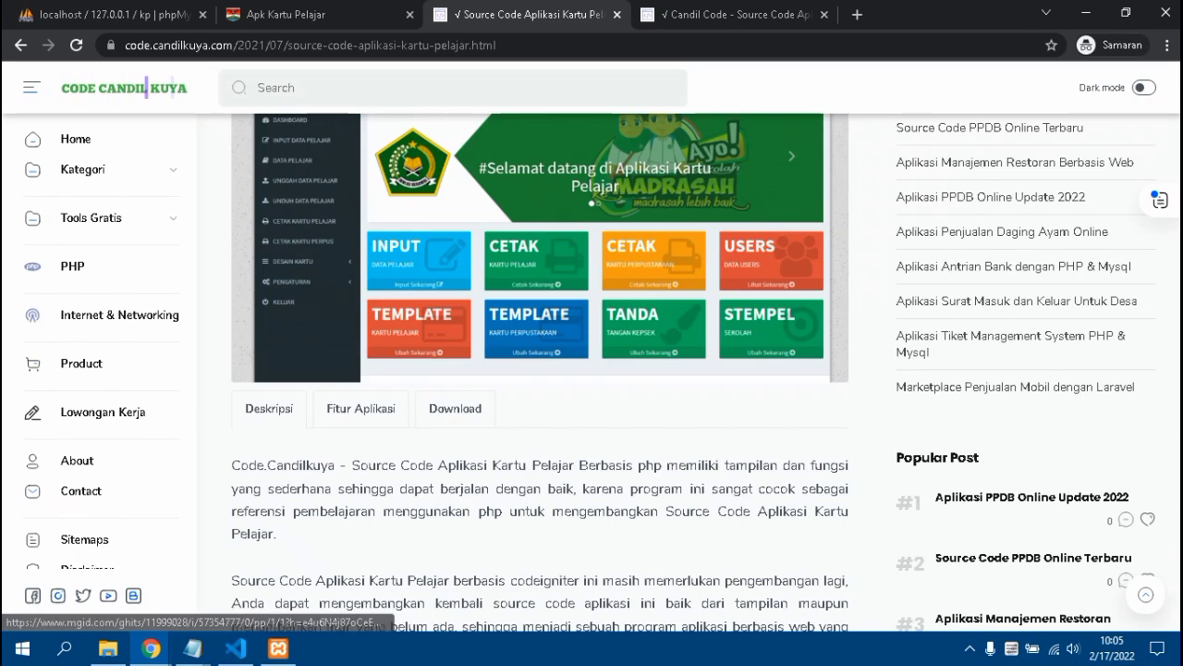
pyautogui.scroll(-3, 539, 370)
pyautogui.scroll(-5, 540, 369)
pyautogui.scroll(-3, 539, 370)
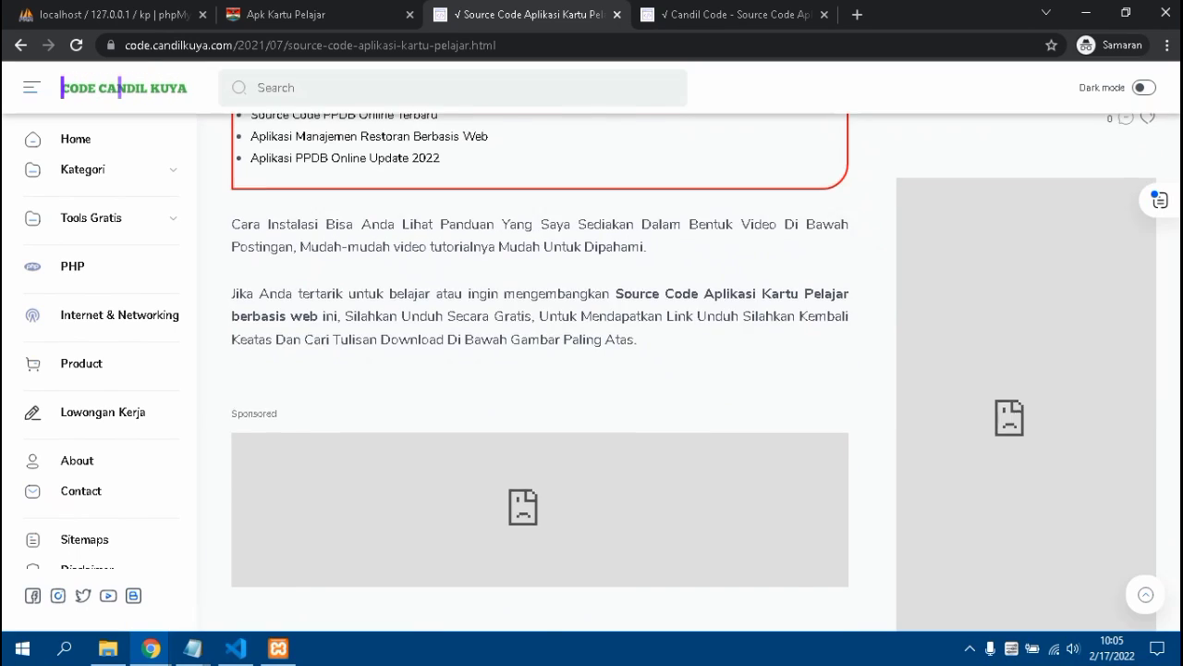
pyautogui.scroll(-3, 540, 369)
pyautogui.scroll(-3, 540, 370)
pyautogui.scroll(8, 540, 370)
pyautogui.scroll(10, 540, 370)
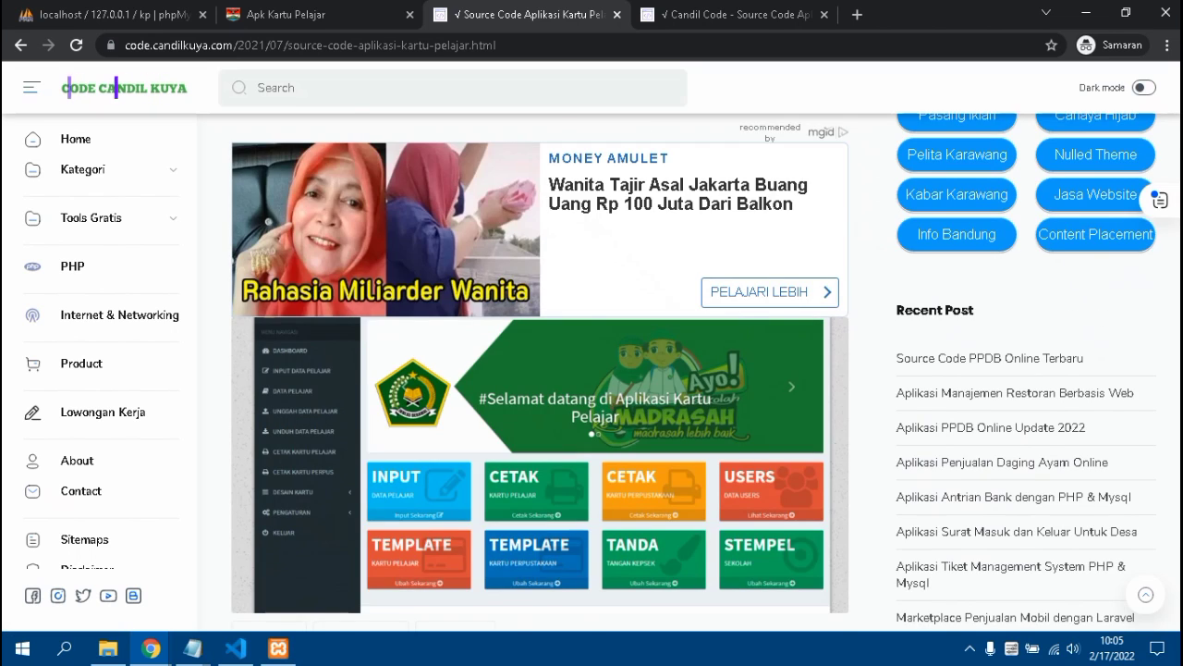
pyautogui.scroll(-2, 540, 370)
pyautogui.scroll(-3, 540, 369)
# - Review the Fitur Aplikasi and Download sections, return to Deskripsi, then go to the dashboard tab
pyautogui.click(360, 176)
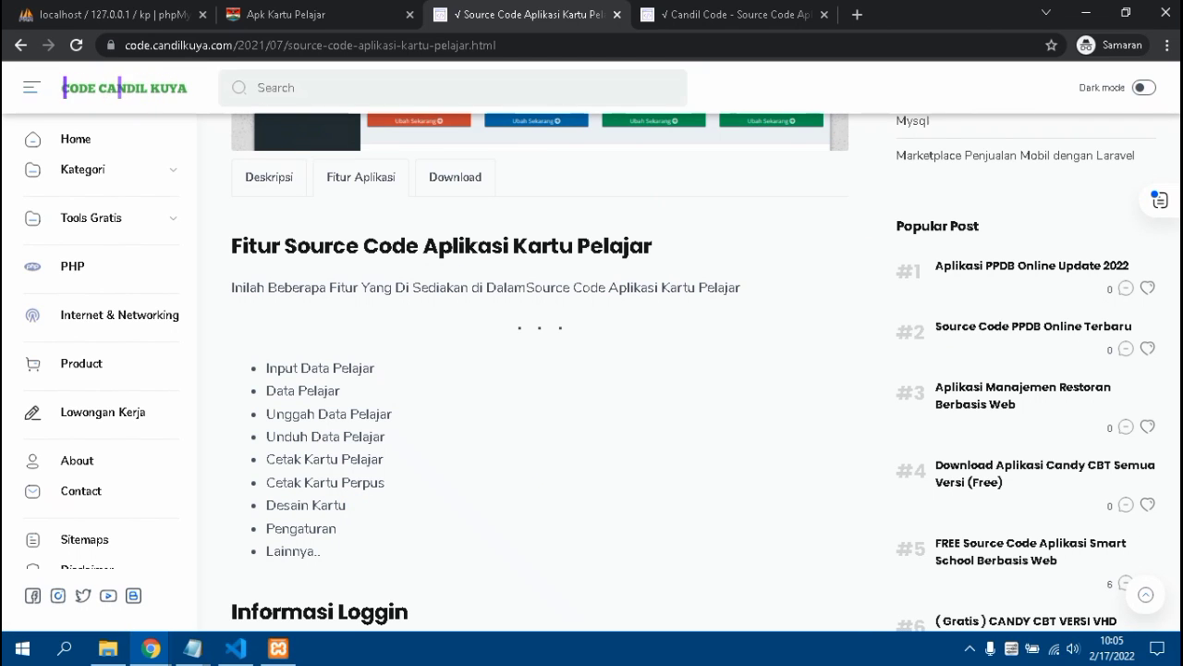
pyautogui.click(454, 177)
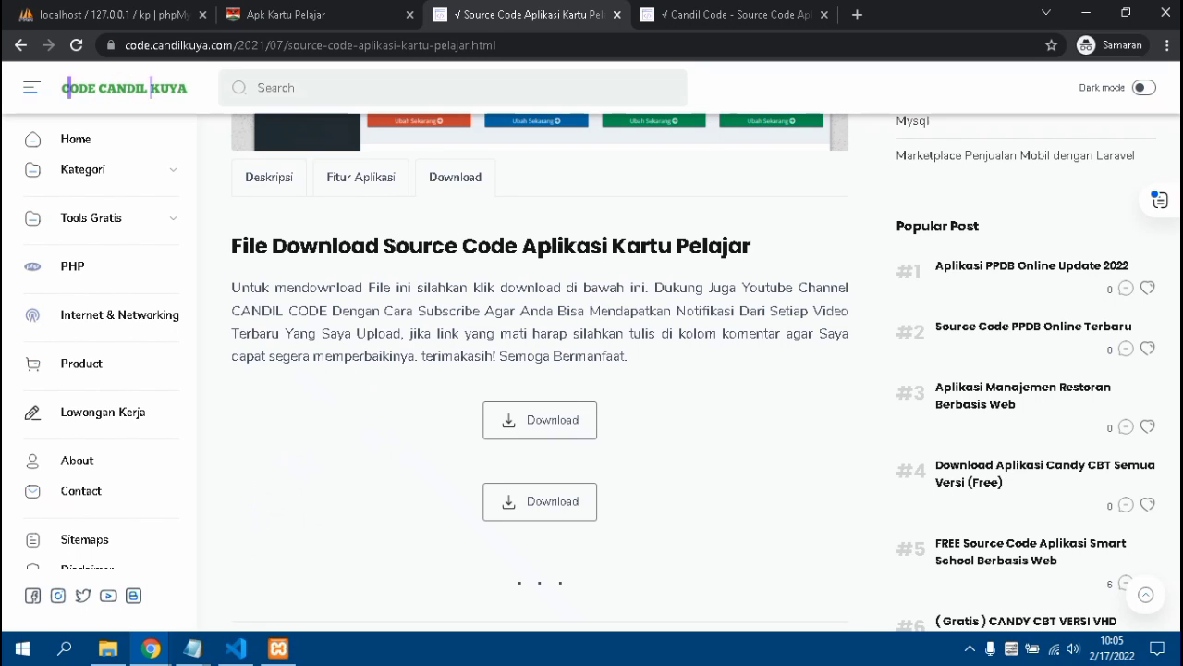
pyautogui.click(269, 177)
pyautogui.scroll(10, 540, 370)
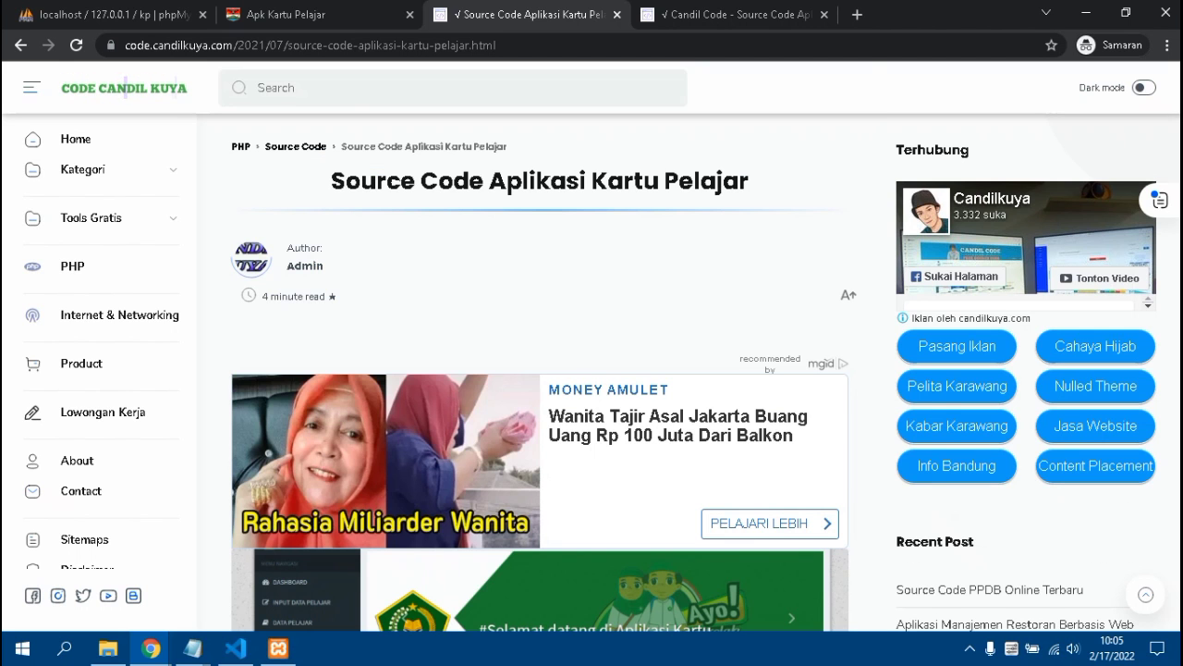
pyautogui.scroll(-5, 540, 370)
pyautogui.scroll(-5, 540, 370)
pyautogui.scroll(-5, 540, 369)
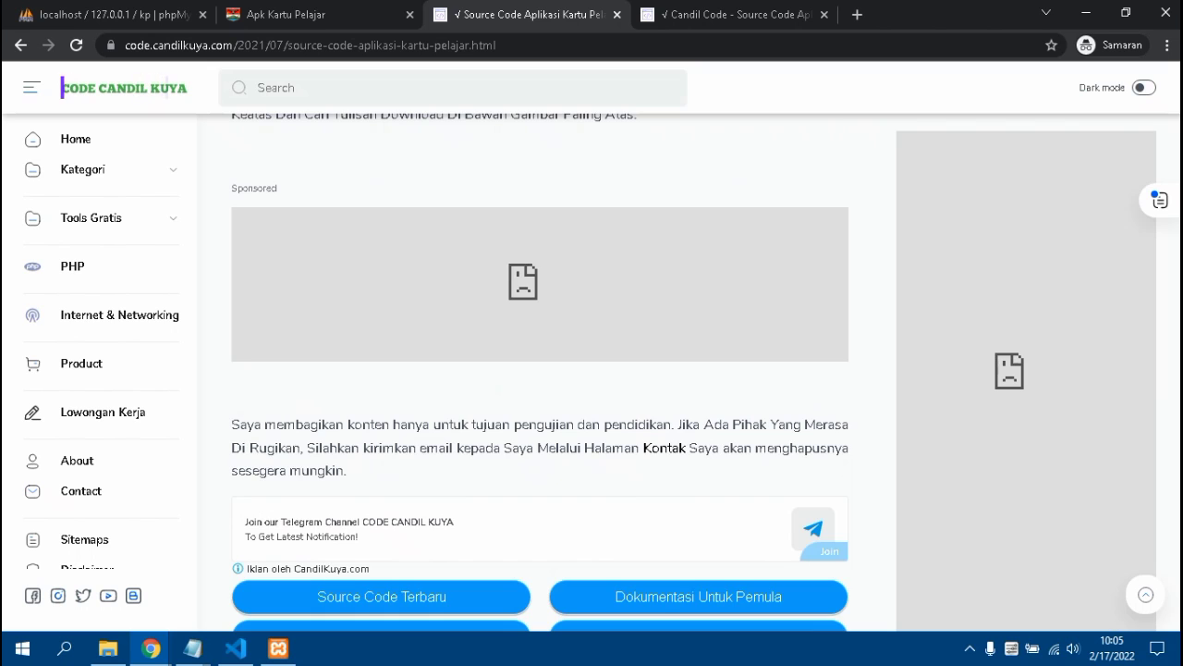
pyautogui.scroll(-5, 540, 369)
pyautogui.scroll(-8, 540, 369)
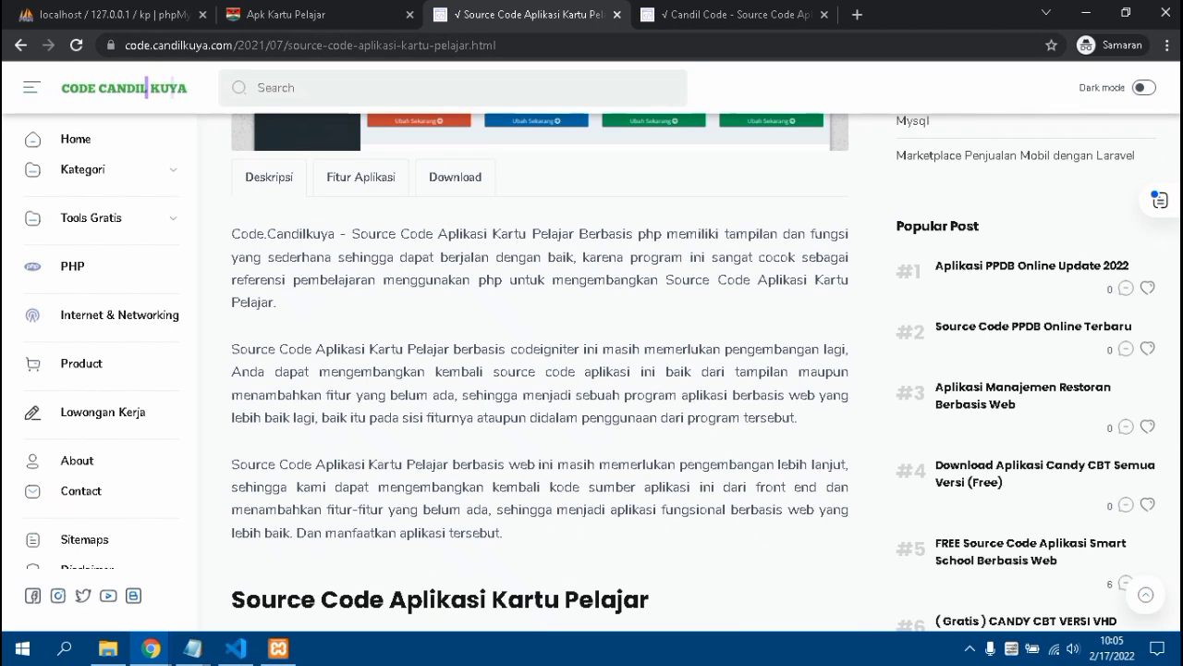
pyautogui.click(277, 14)
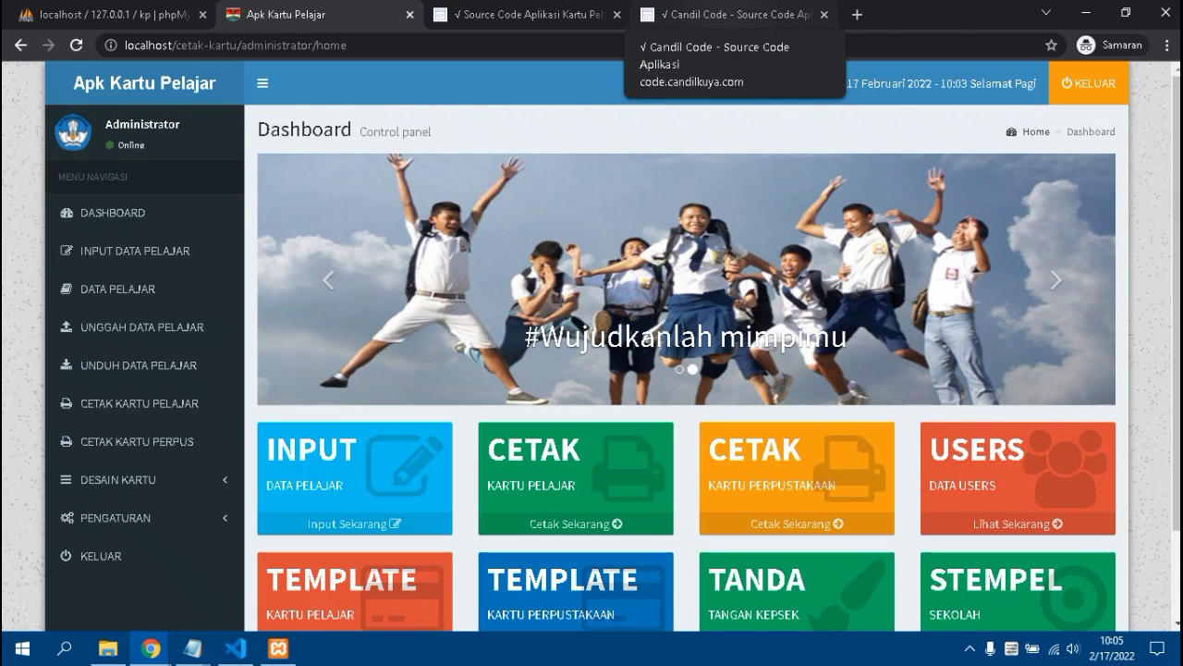
# - Glance at the Candil Code homepage tab, then scroll the article tab
pyautogui.click(730, 14)
pyautogui.click(527, 13)
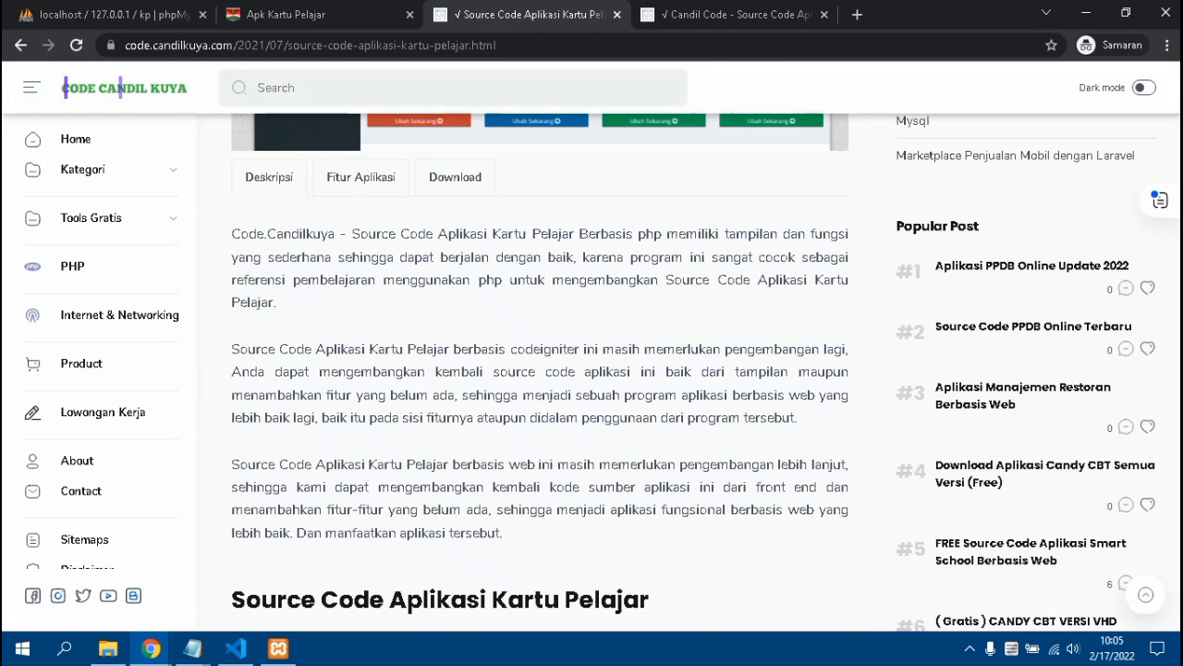
pyautogui.scroll(7, 540, 370)
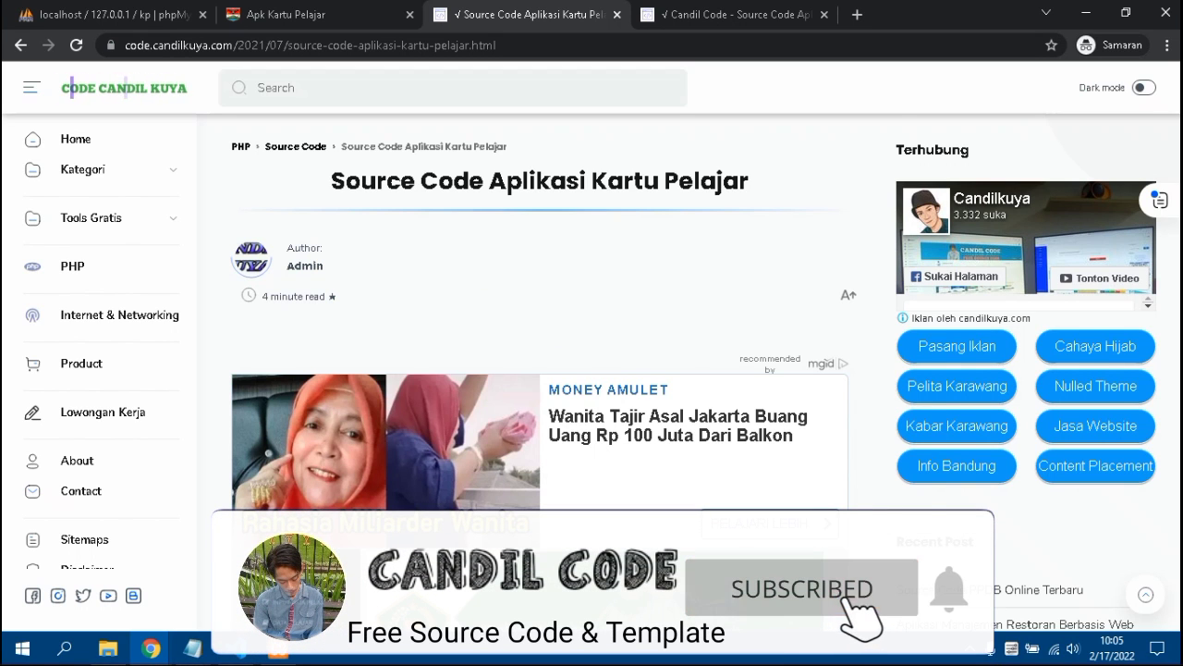
pyautogui.scroll(-3, 540, 416)
pyautogui.scroll(3, 540, 416)
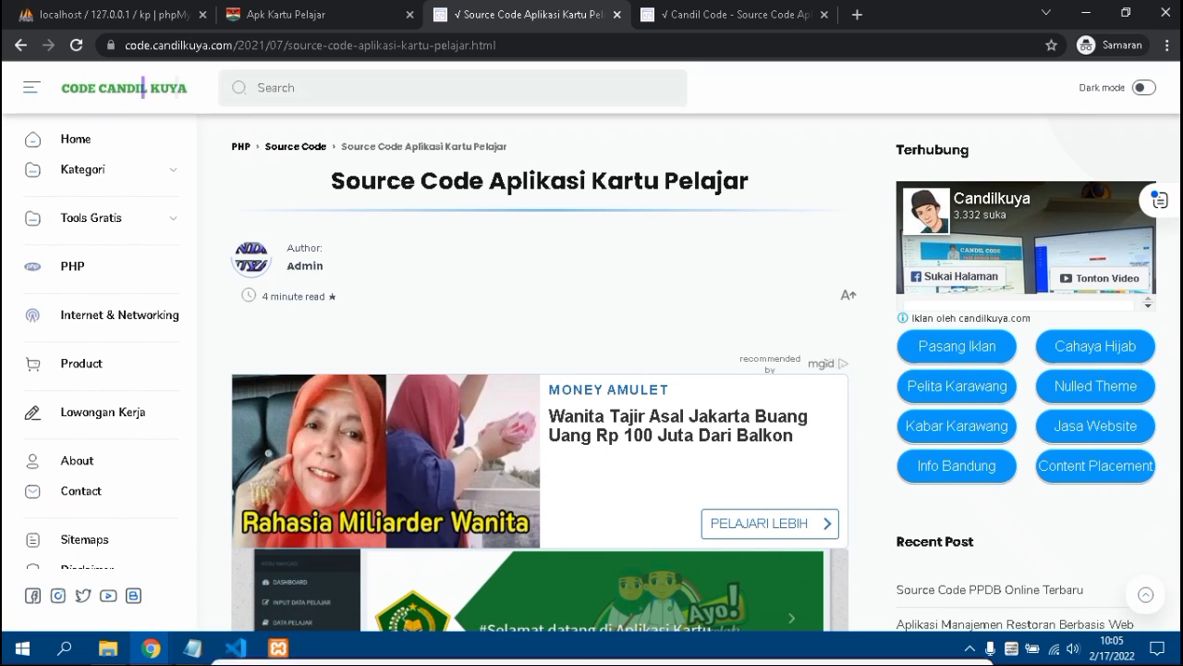
# - Return to the Apk Kartu Pelajar dashboard, then switch to VS Code showing footer.php
pyautogui.hotkey('ctrl', 'Tab')
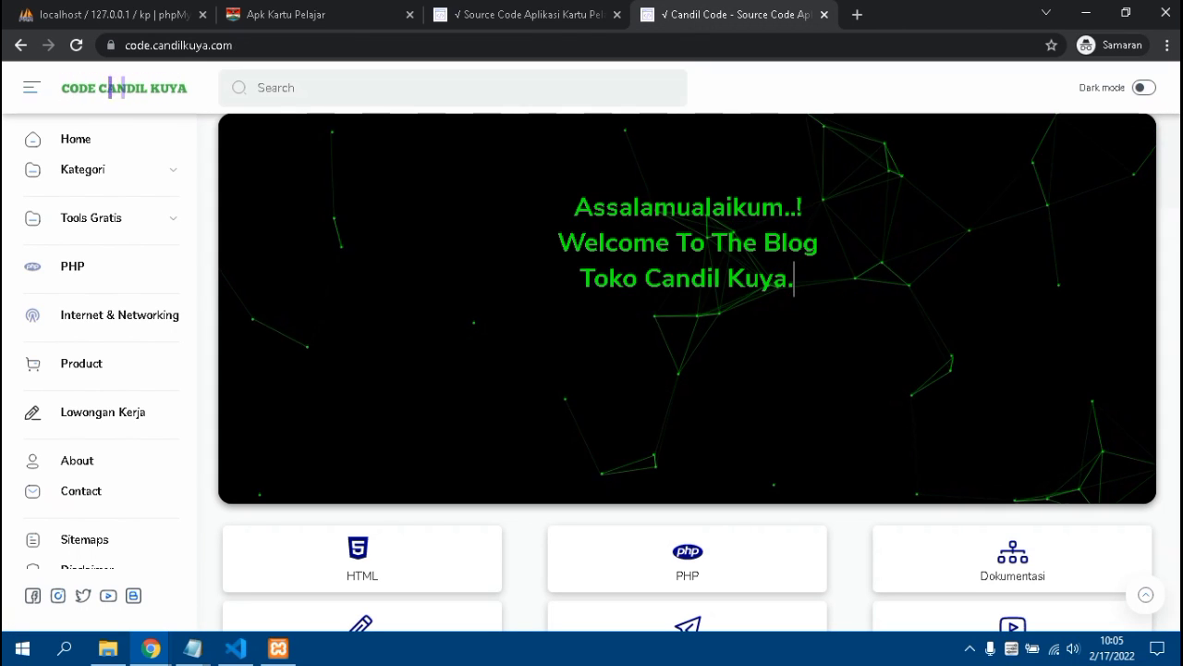
pyautogui.hotkey('ctrl', '2')
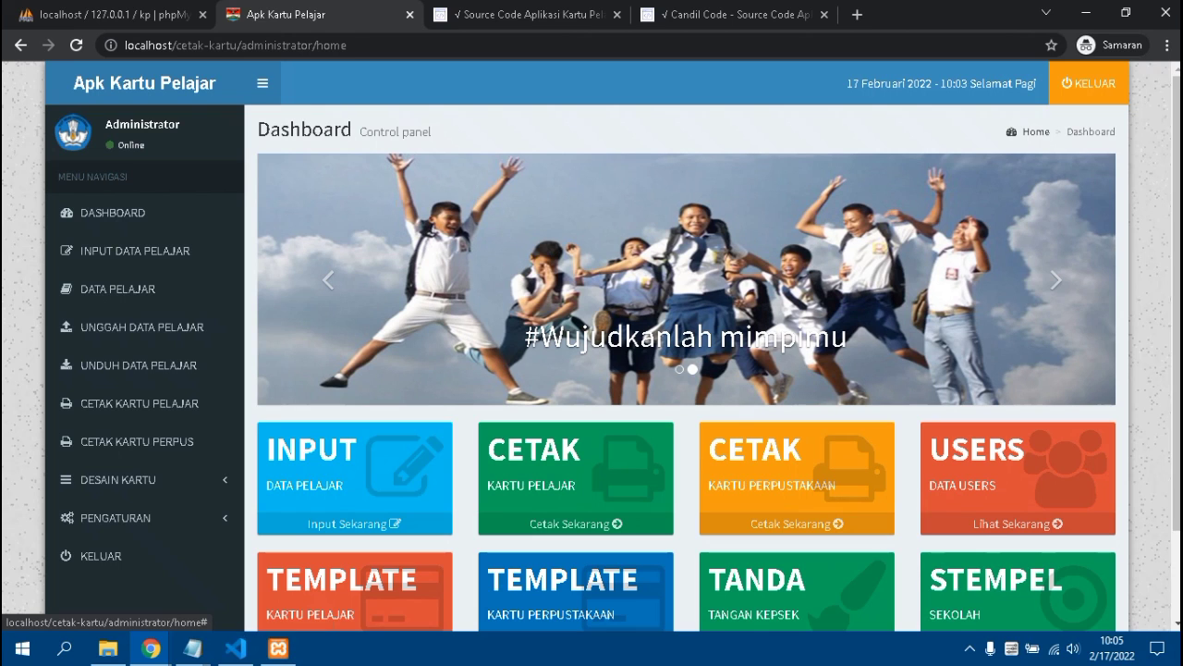
pyautogui.click(236, 648)
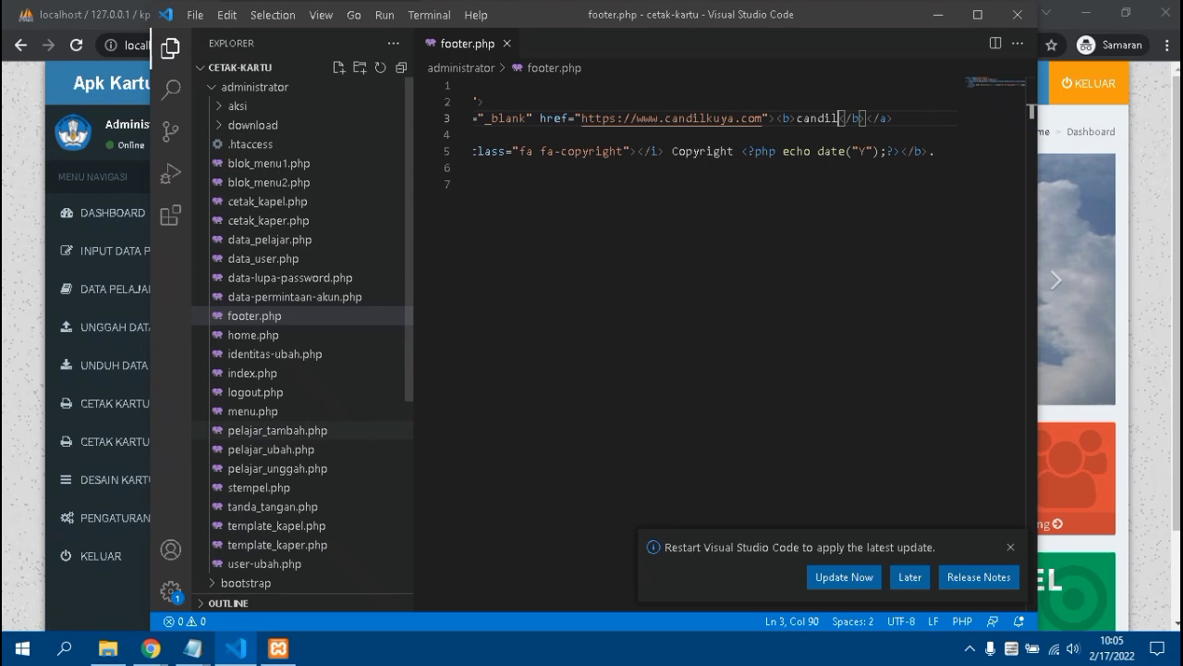
# - Collapse the administrator, bootstrap and CETAK-KARTU folders, then view D:\xampp\htdocs in File Explorer
pyautogui.click(255, 86)
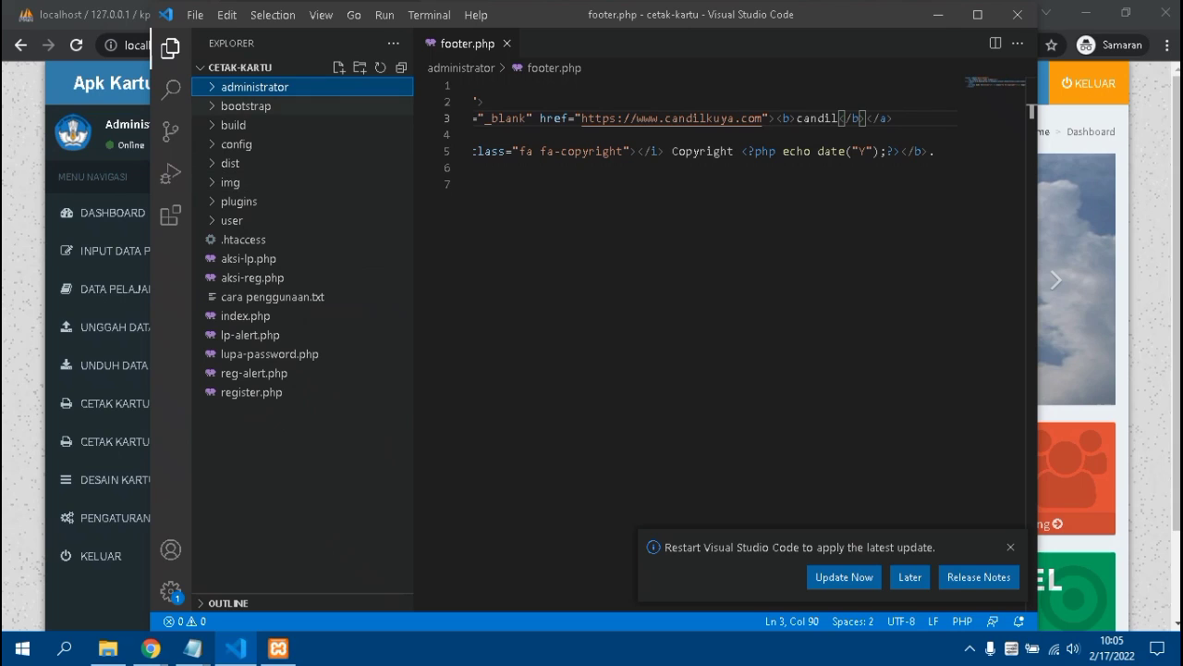
pyautogui.click(246, 105)
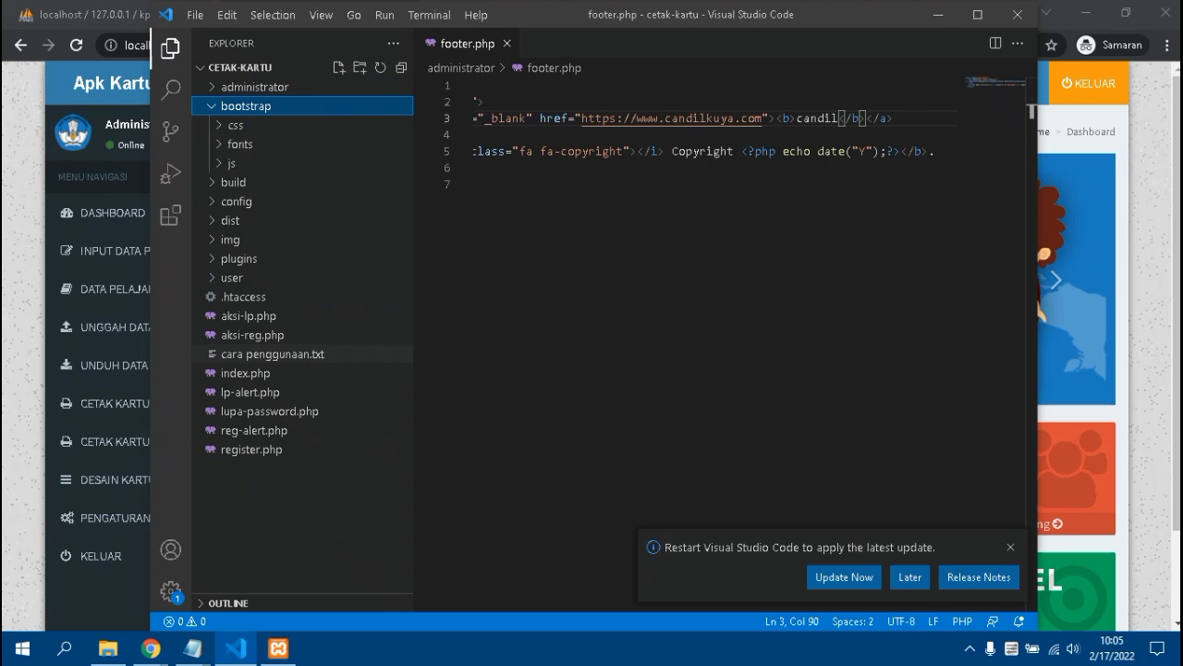
pyautogui.press('Left')
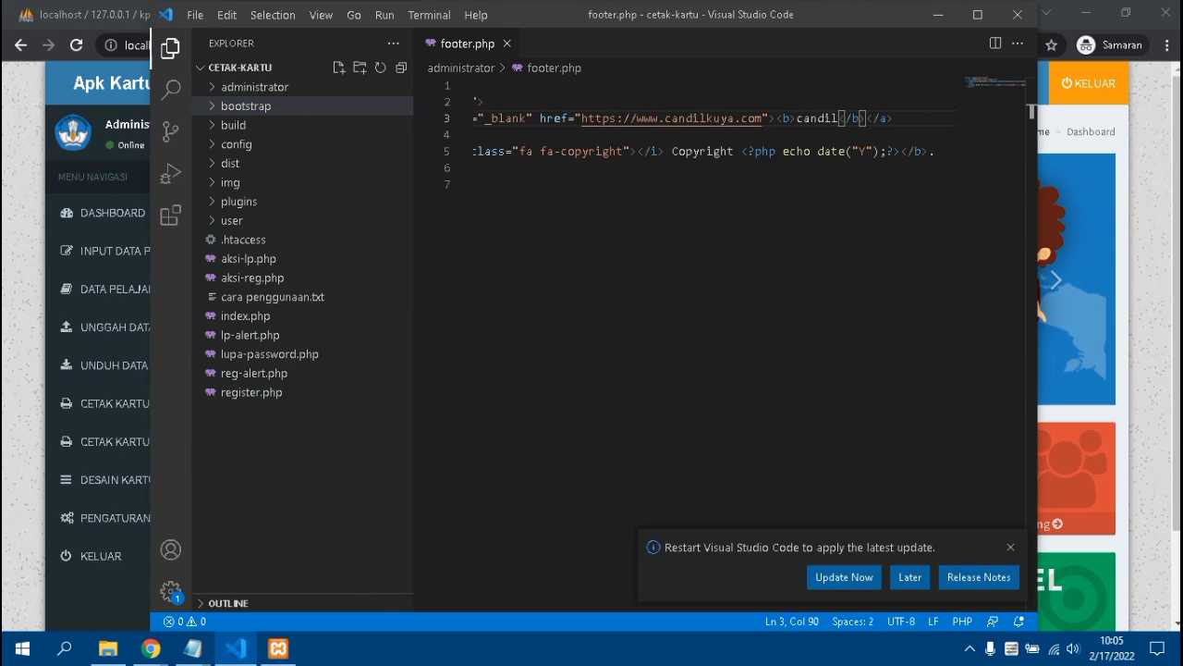
pyautogui.press('Left')
pyautogui.press('Left')
pyautogui.hotkey('alt', 'Tab')
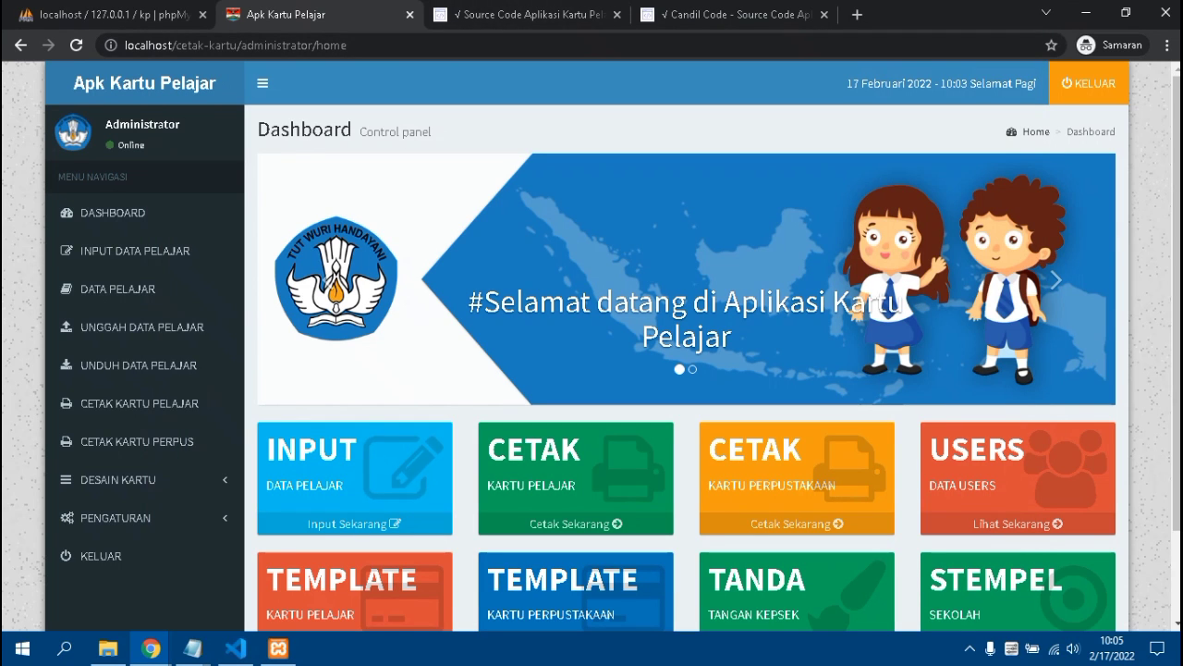
pyautogui.click(108, 647)
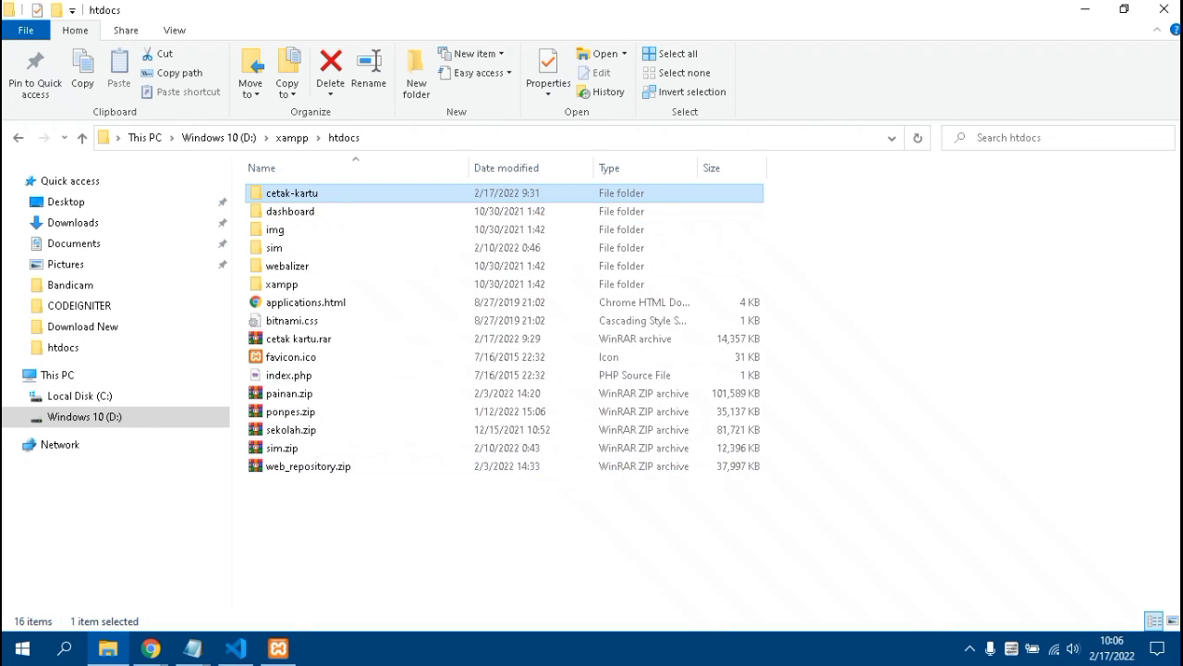
# - Back in VS Code, expand the config folder and open the kp.sql database dump
pyautogui.click(235, 648)
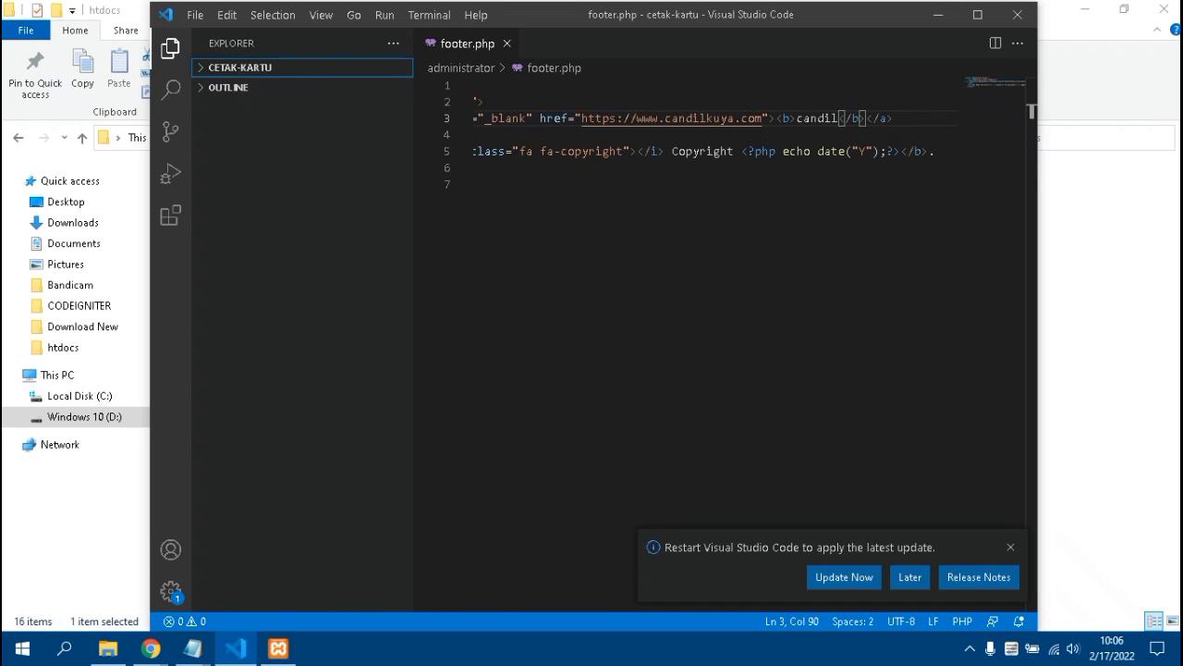
pyautogui.click(241, 67)
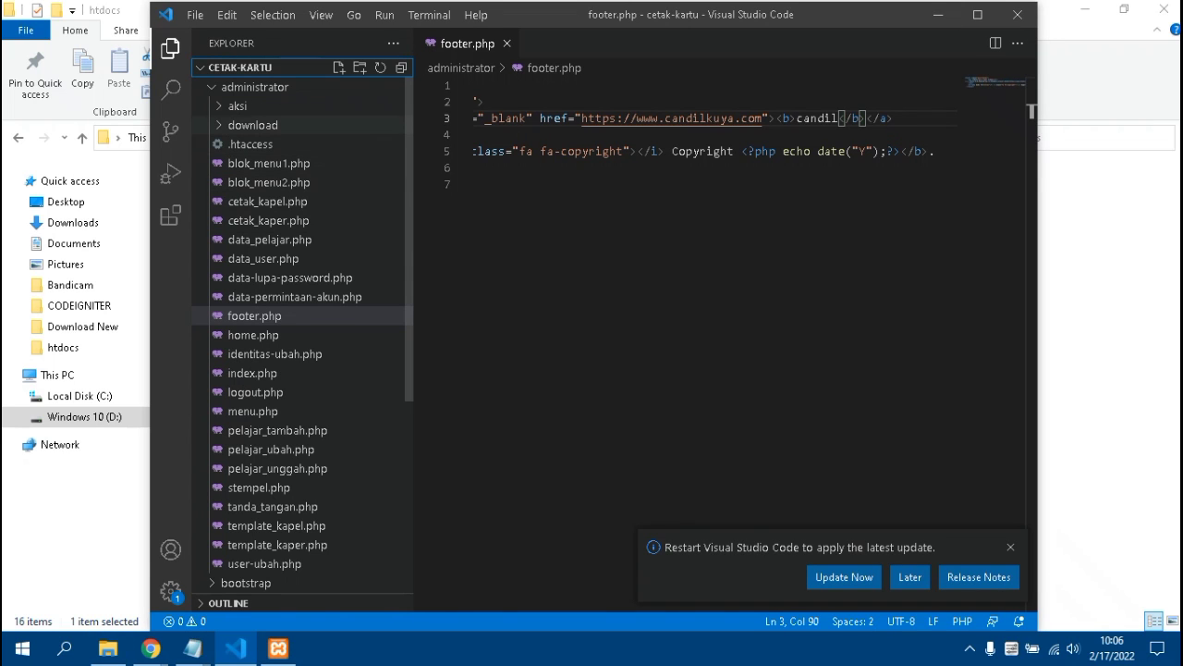
pyautogui.click(254, 87)
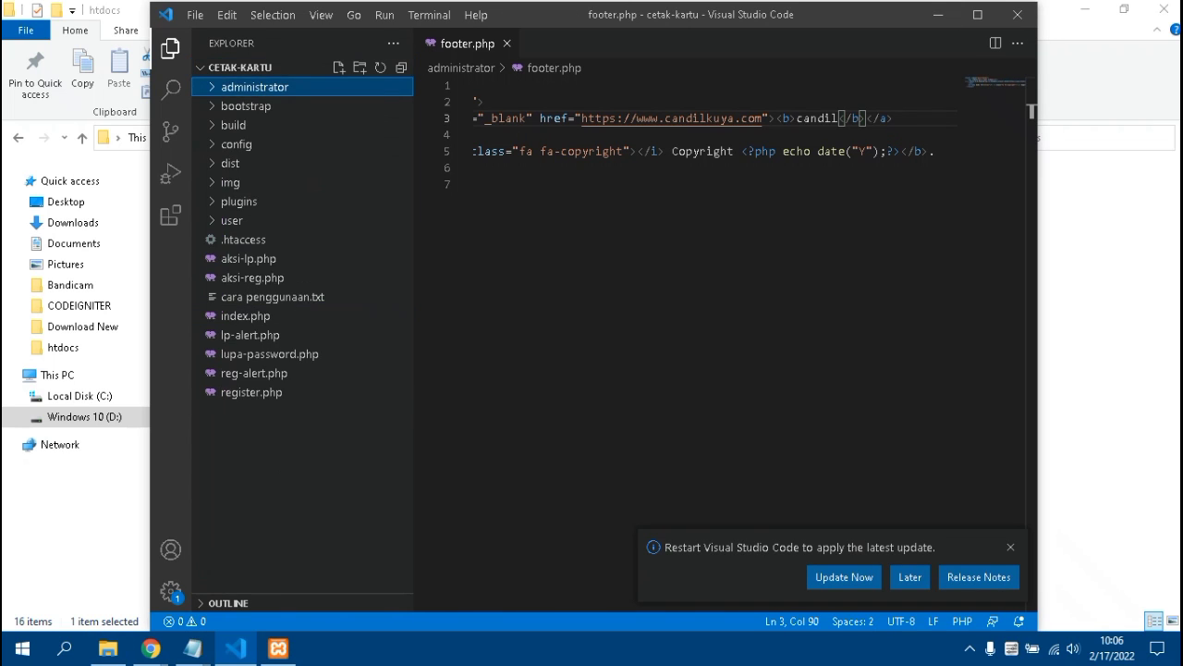
pyautogui.click(236, 144)
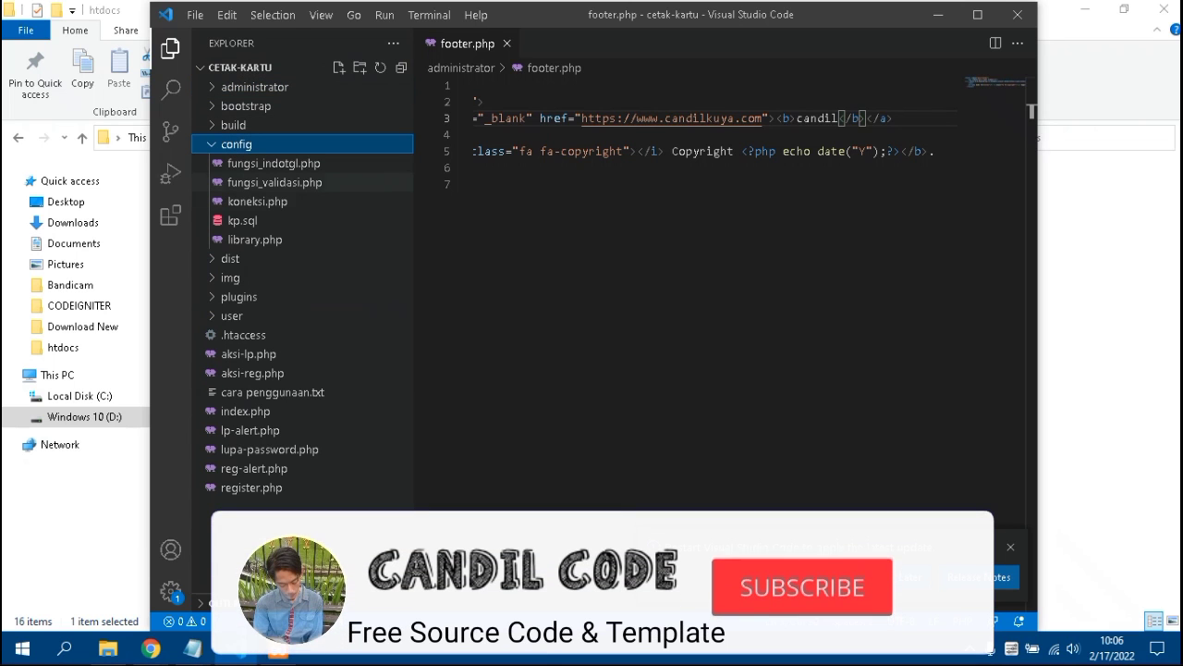
pyautogui.click(242, 220)
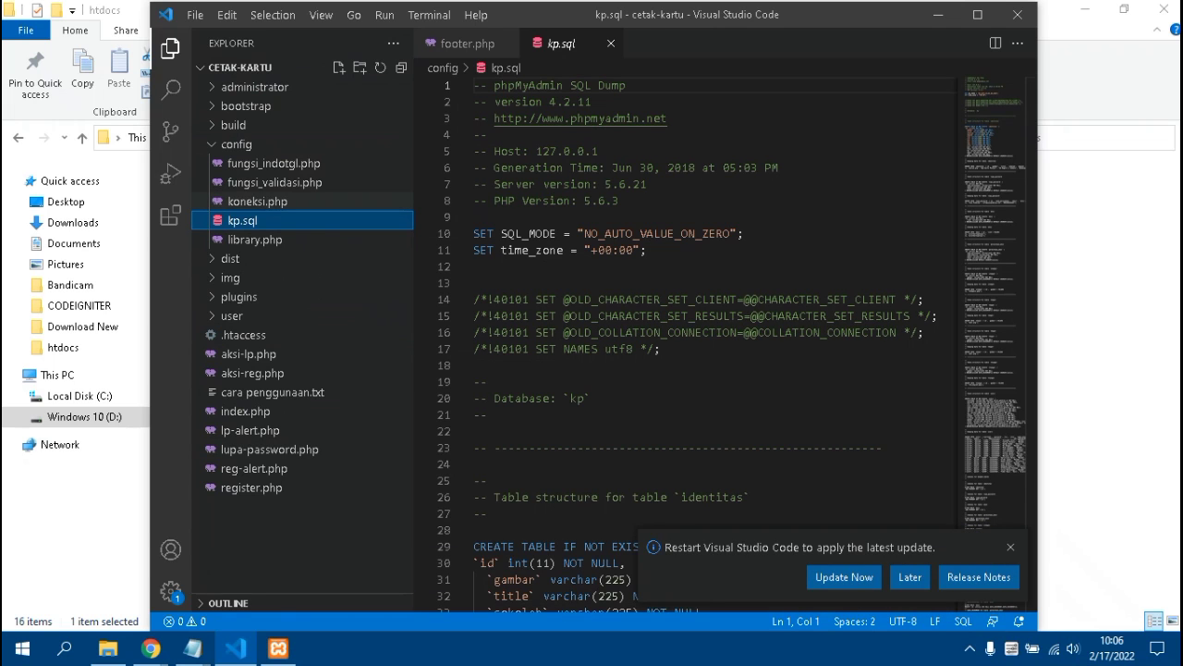
# - Open koneksi.php and highlight the database name kp on line 8
pyautogui.click(257, 201)
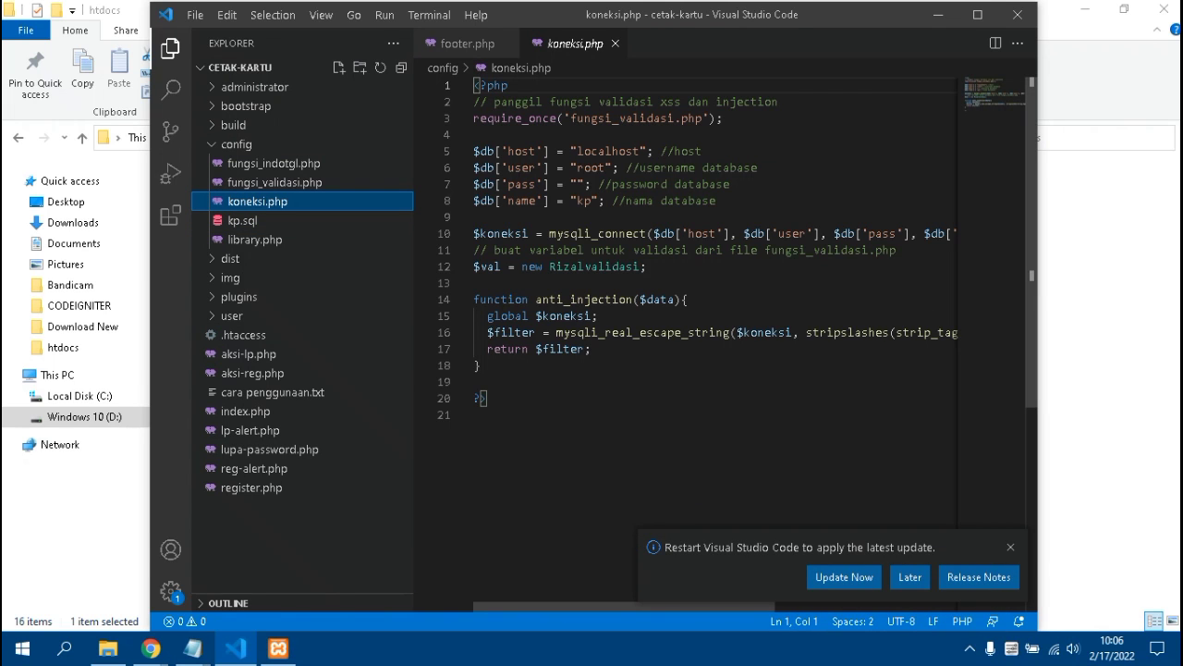
pyautogui.doubleClick(584, 200)
pyautogui.click(570, 299)
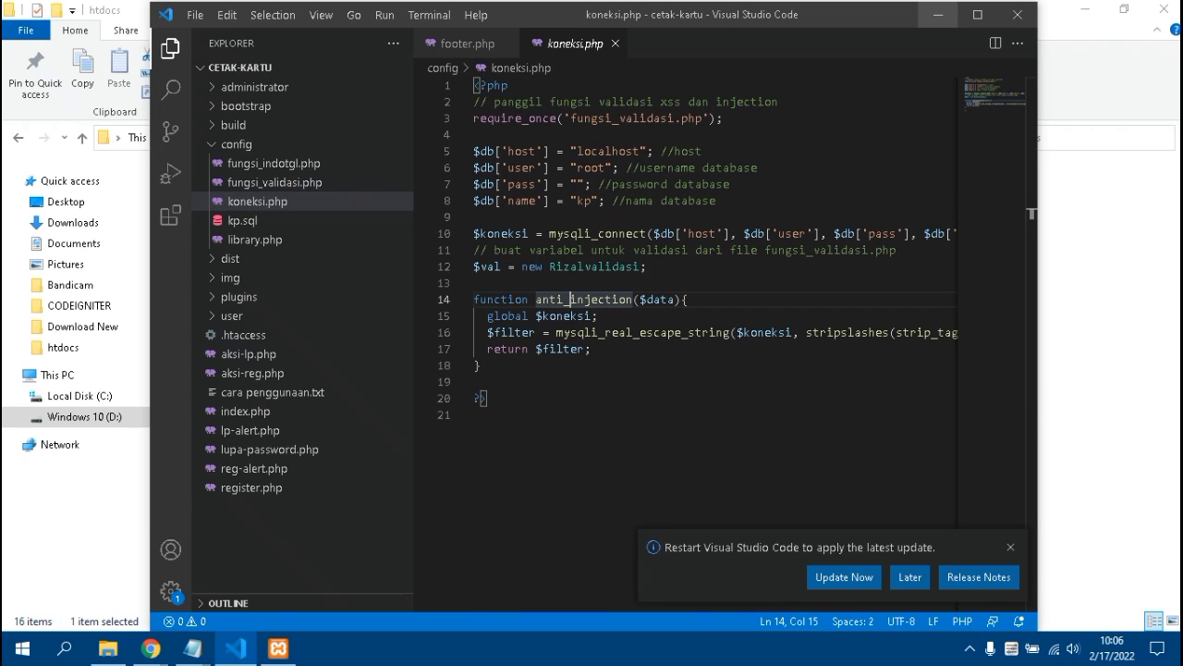
pyautogui.doubleClick(585, 200)
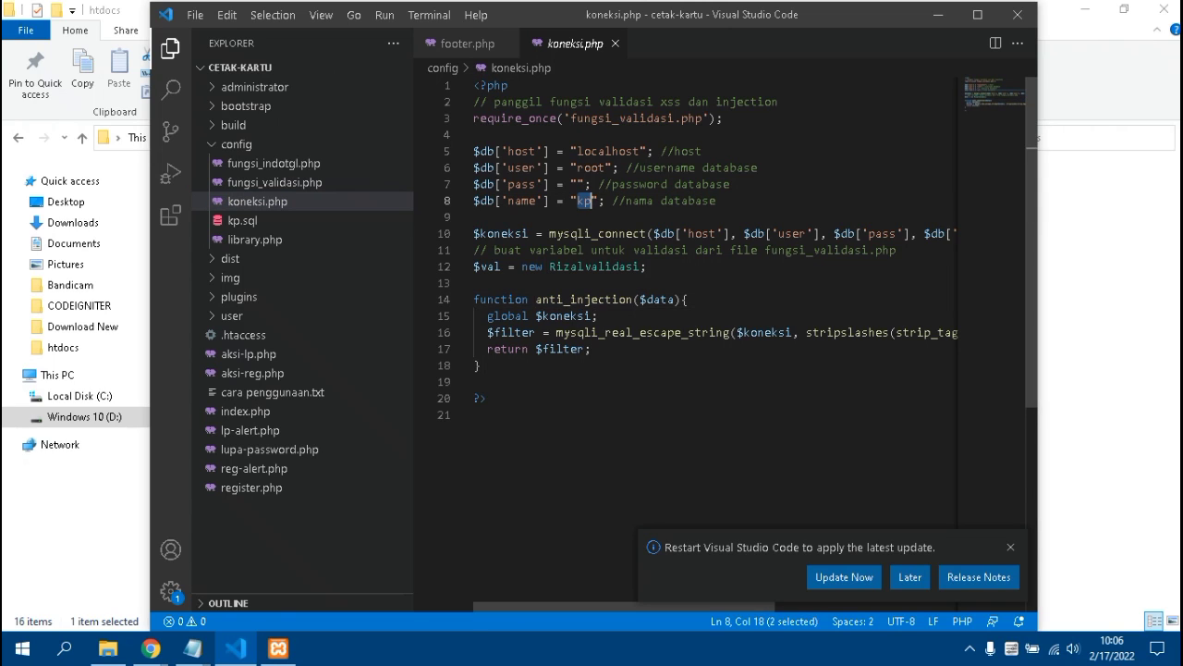
pyautogui.click(1058, 12)
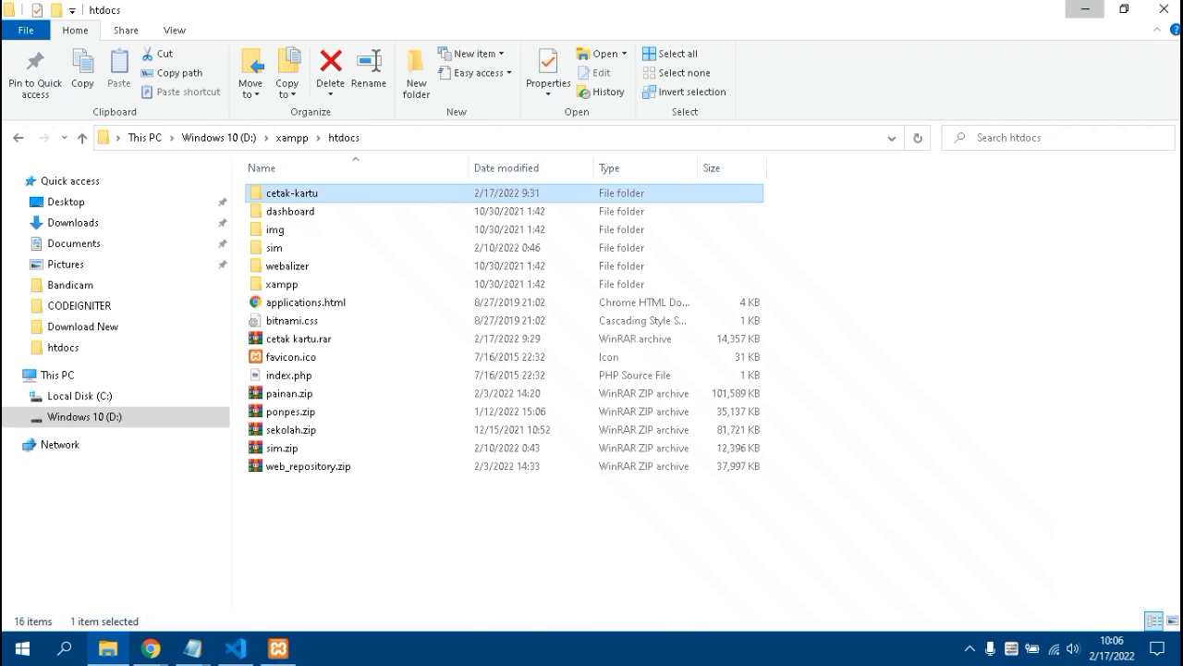
# - Minimize File Explorer and check the phpMyAdmin import results tab before returning to the dashboard
pyautogui.click(1085, 9)
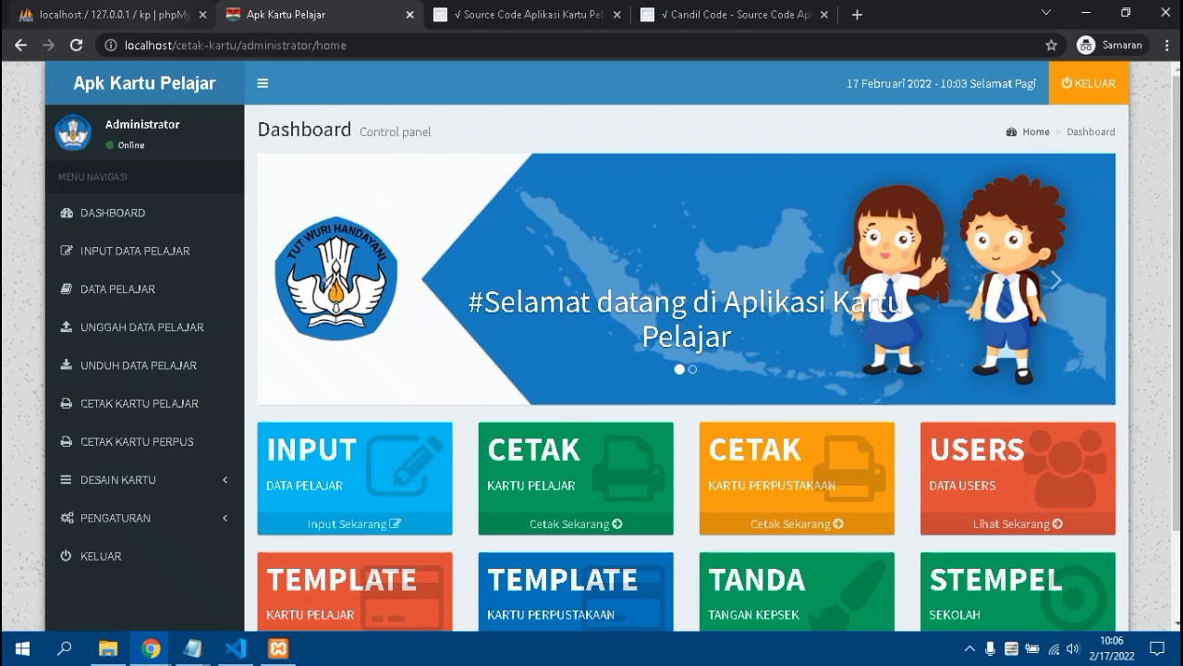
pyautogui.hotkey('ctrl', 'shift', 'Tab')
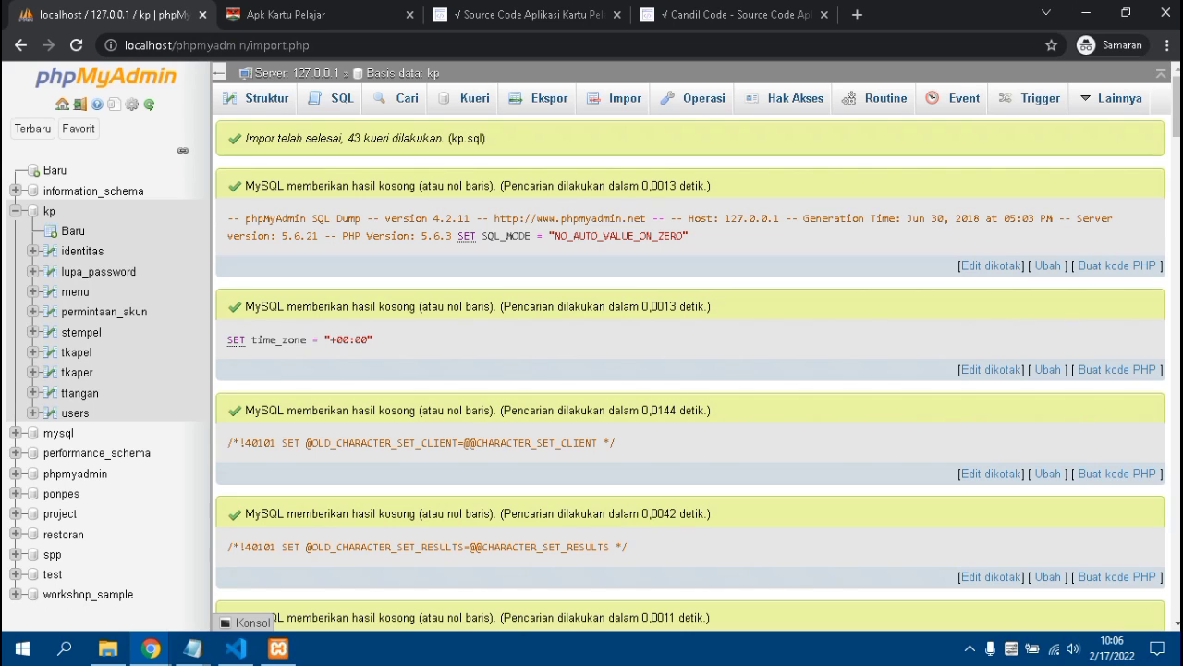
pyautogui.click(287, 13)
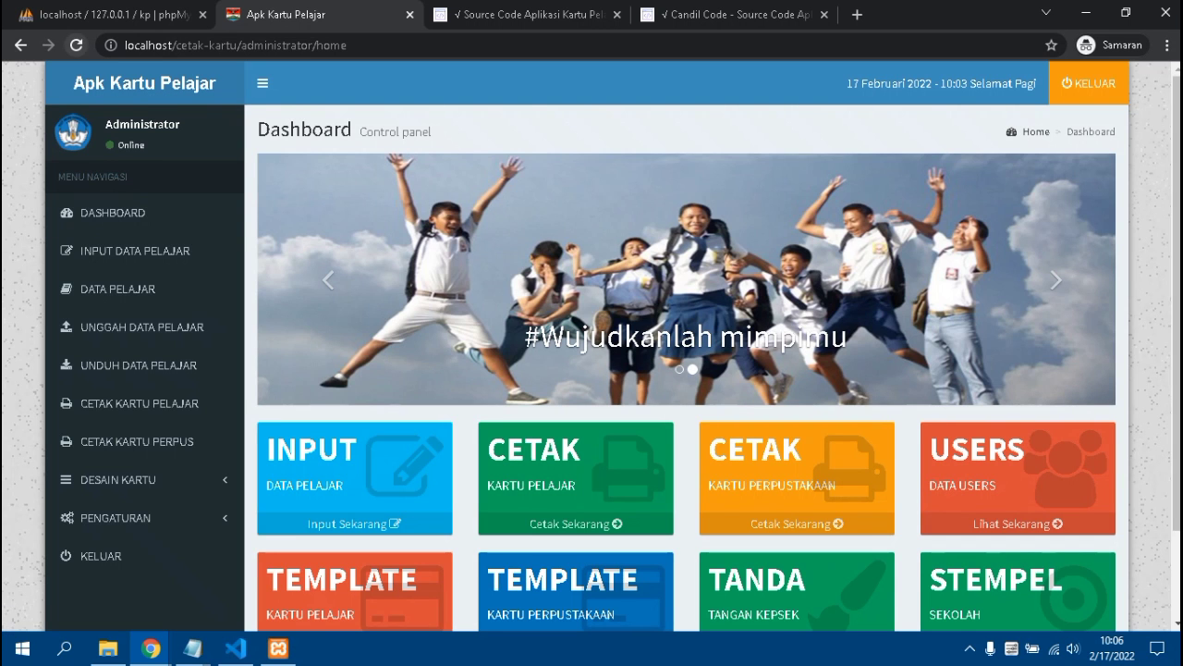
# - Look at the XAMPP Control Panel, then scroll the admin dashboard
pyautogui.click(278, 648)
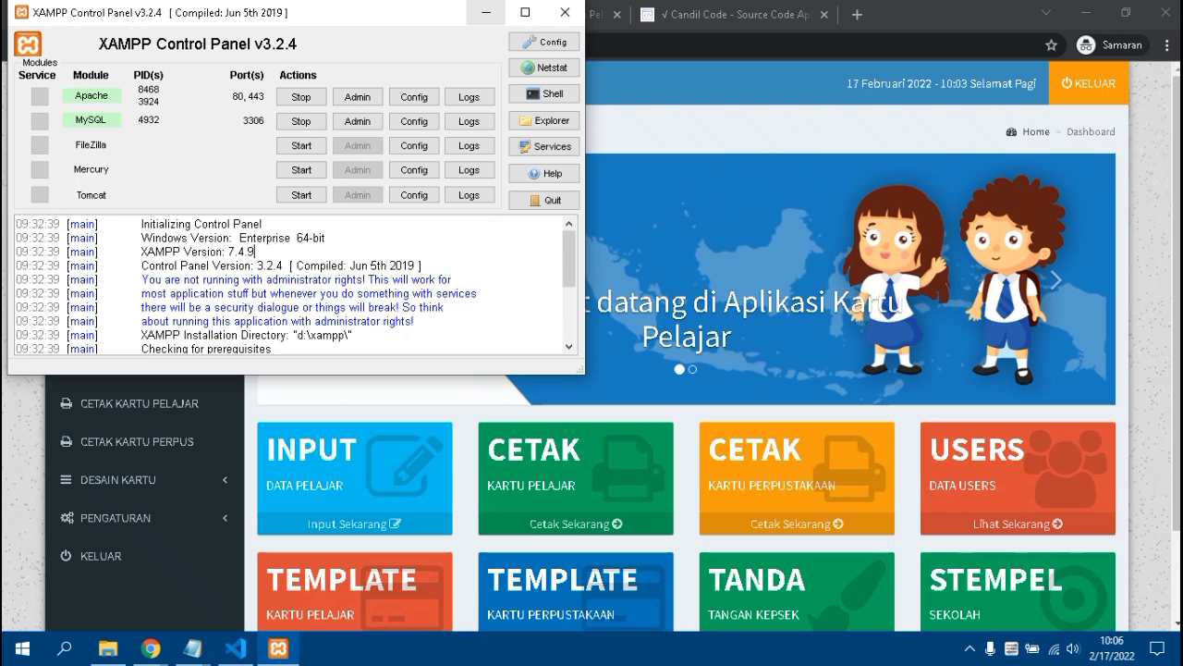
pyautogui.click(485, 12)
pyautogui.scroll(-2, 352, 185)
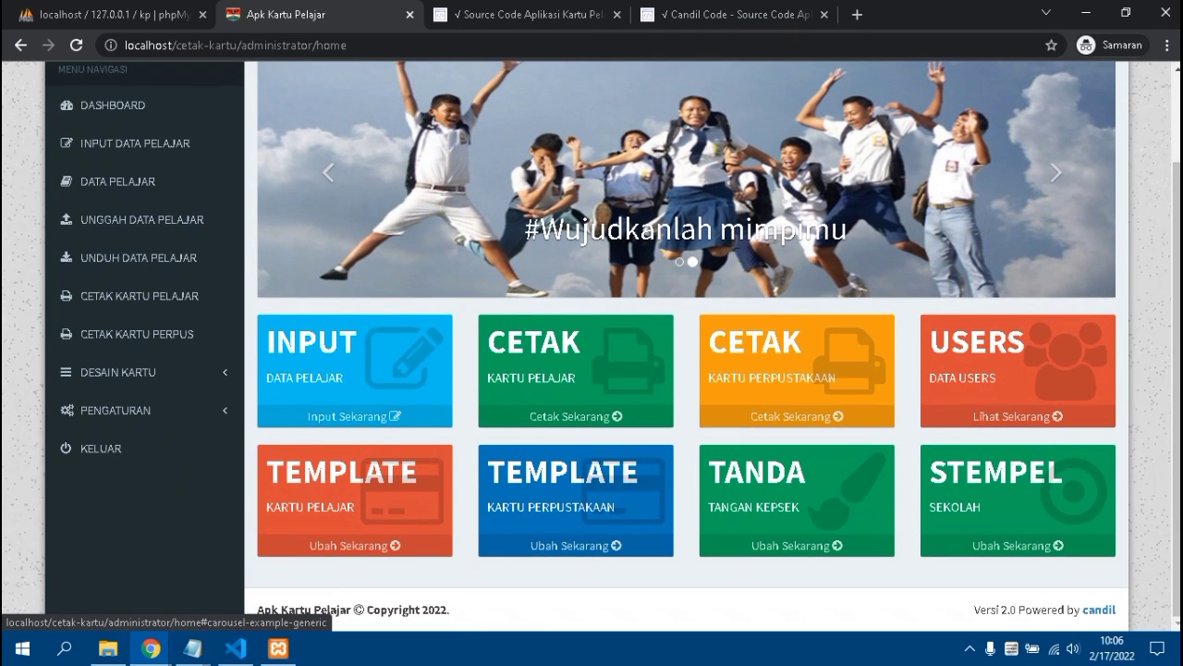
pyautogui.scroll(2, 393, 365)
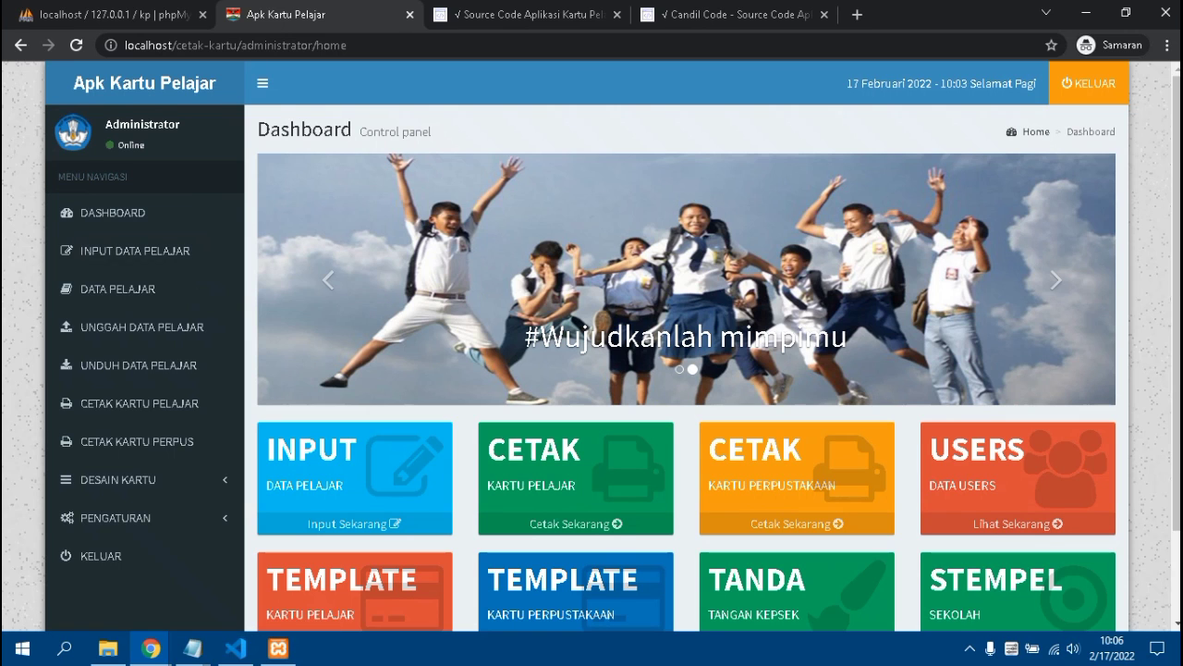
pyautogui.scroll(-2, 592, 369)
pyautogui.scroll(2, 592, 369)
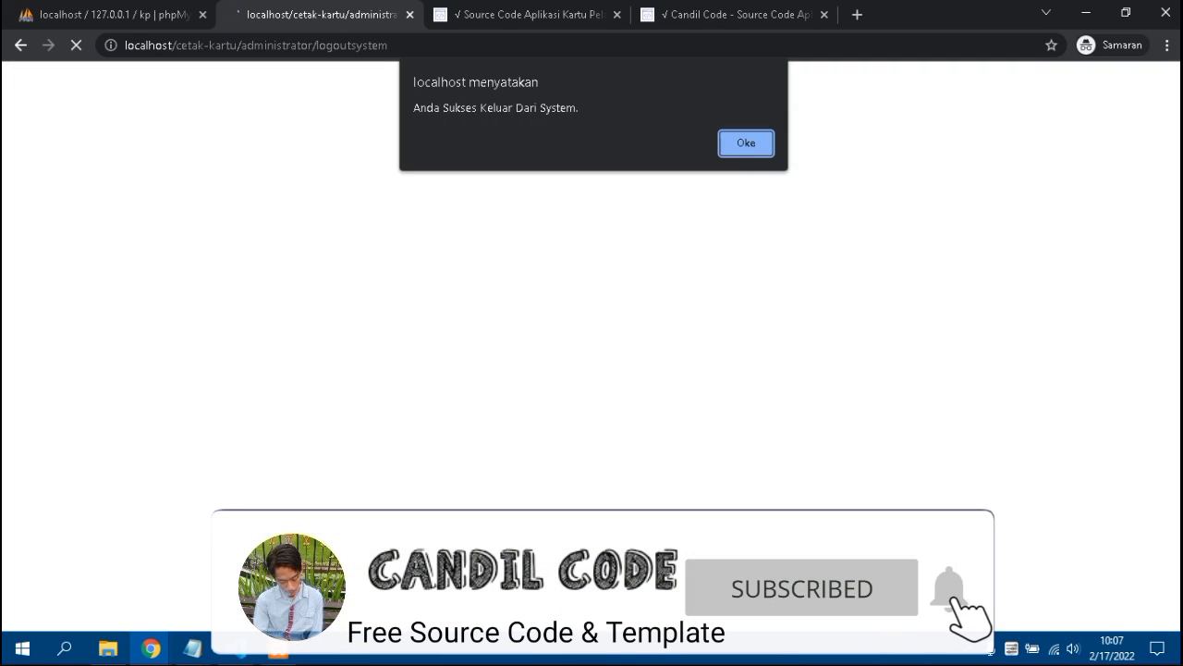
# - Dismiss the logout alert and log back in with the saved admin username and its password
pyautogui.press('Return')
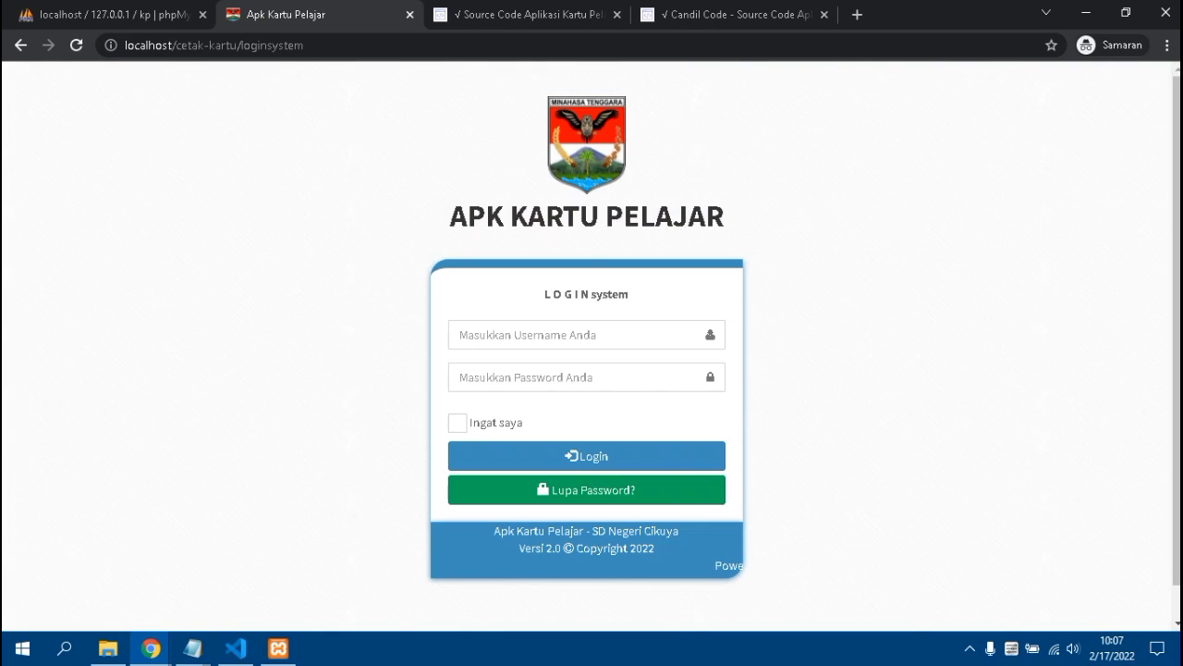
pyautogui.click(574, 335)
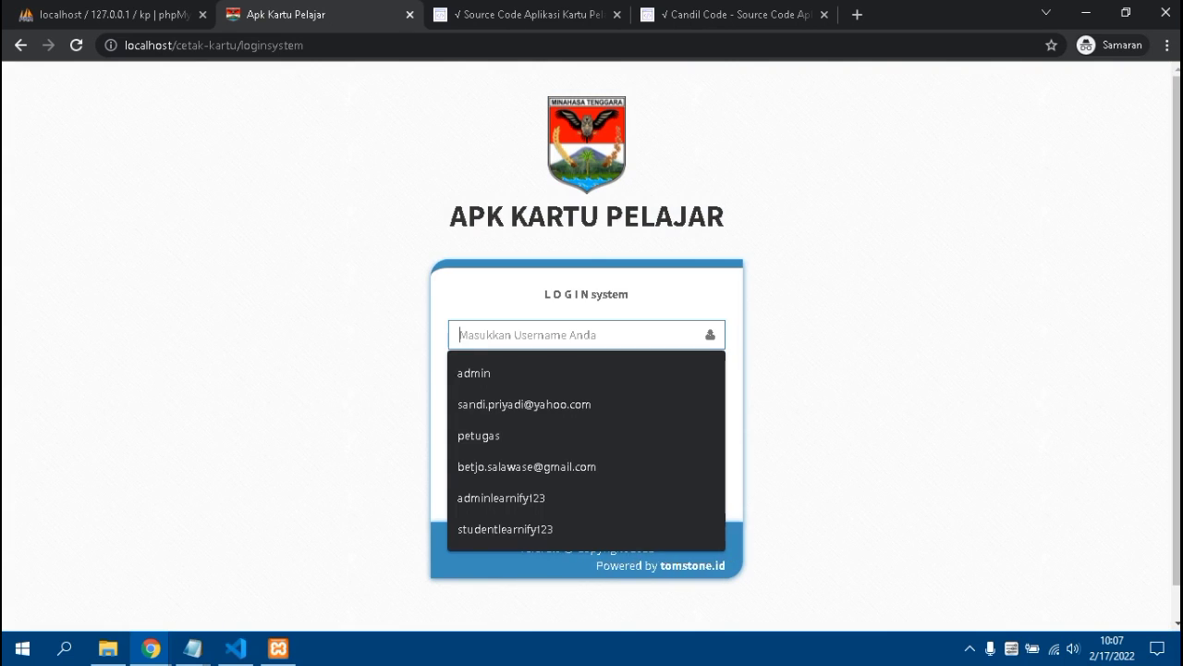
pyautogui.press('Escape')
pyautogui.click(573, 335)
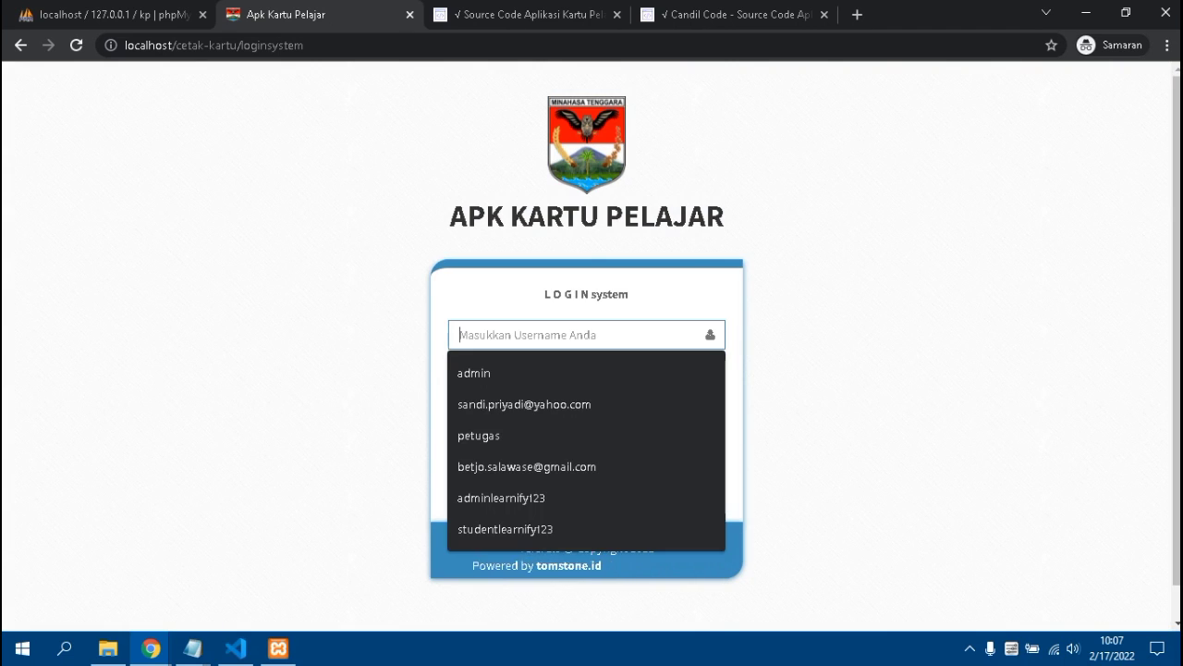
pyautogui.write('admin')
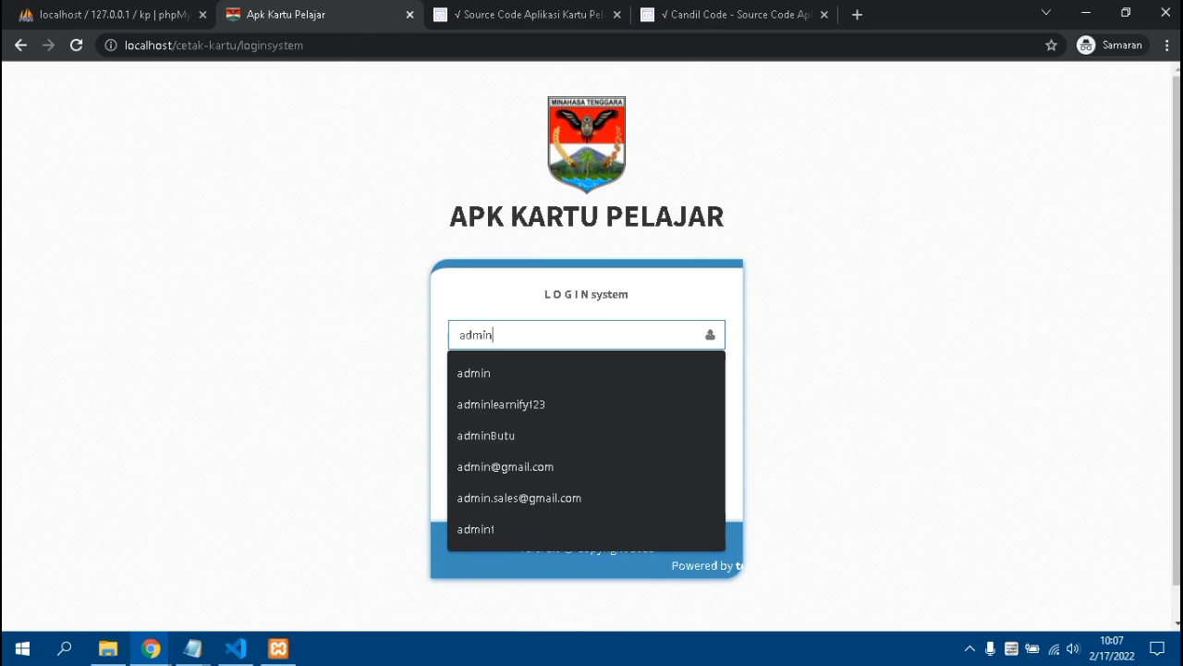
pyautogui.press('Tab')
pyautogui.write('a')
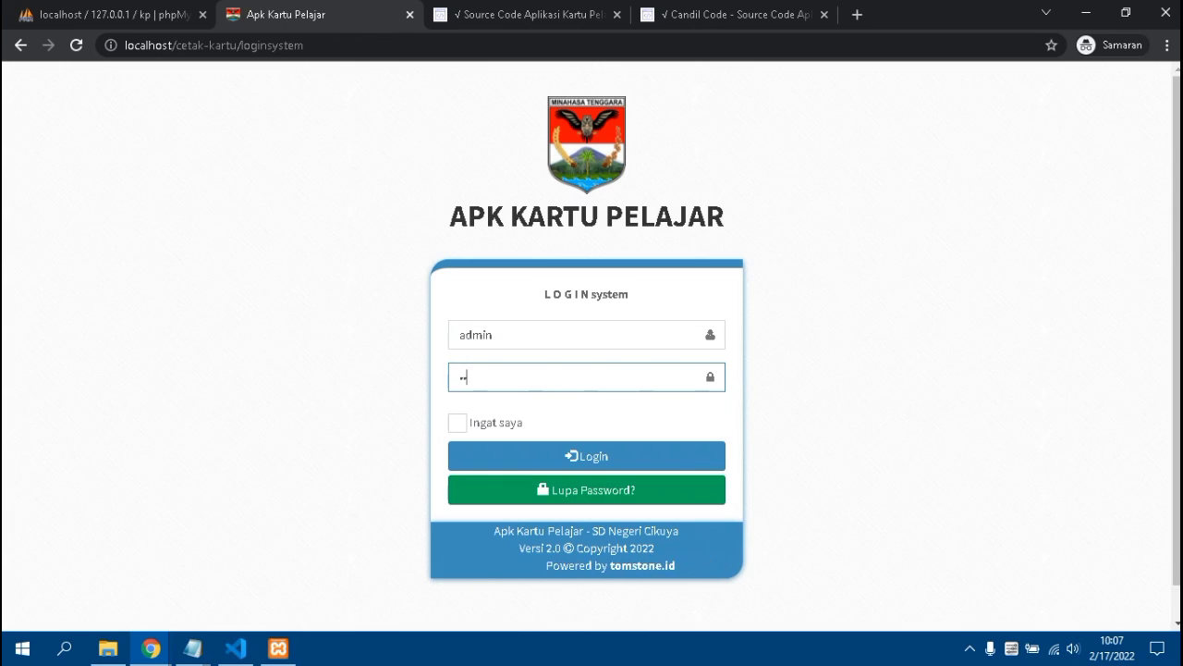
pyautogui.press('Return')
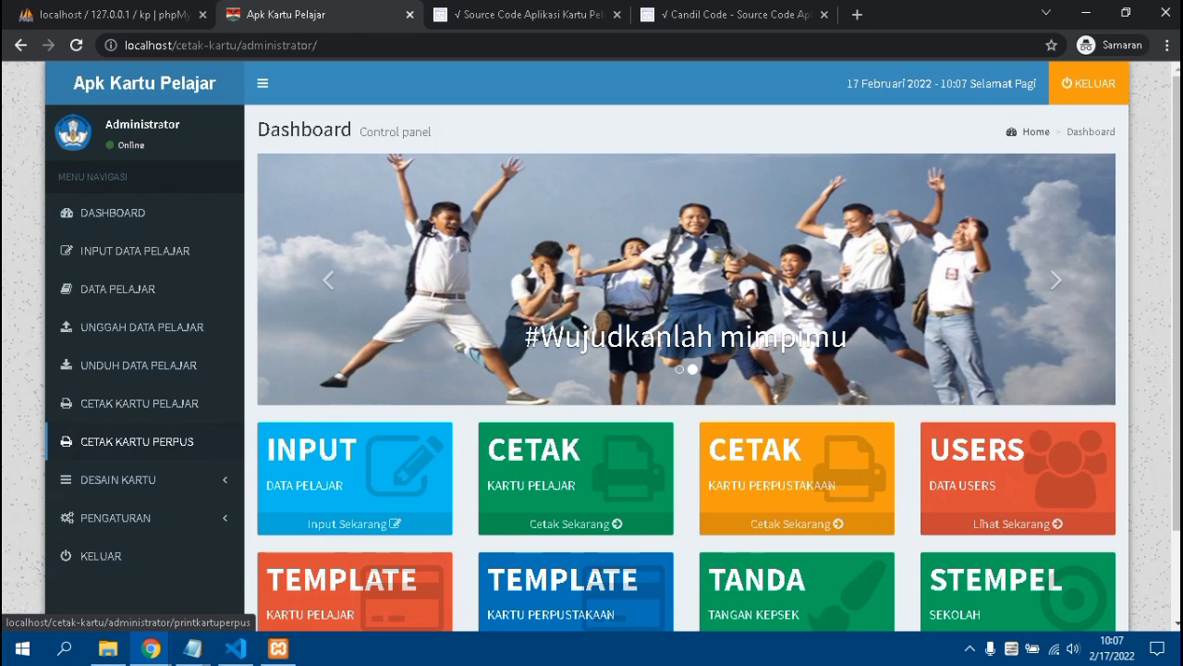
# - Open the student card (kpel.png) and library card (kper.png) template pages under DESAIN KARTU
pyautogui.scroll(-2, 138, 441)
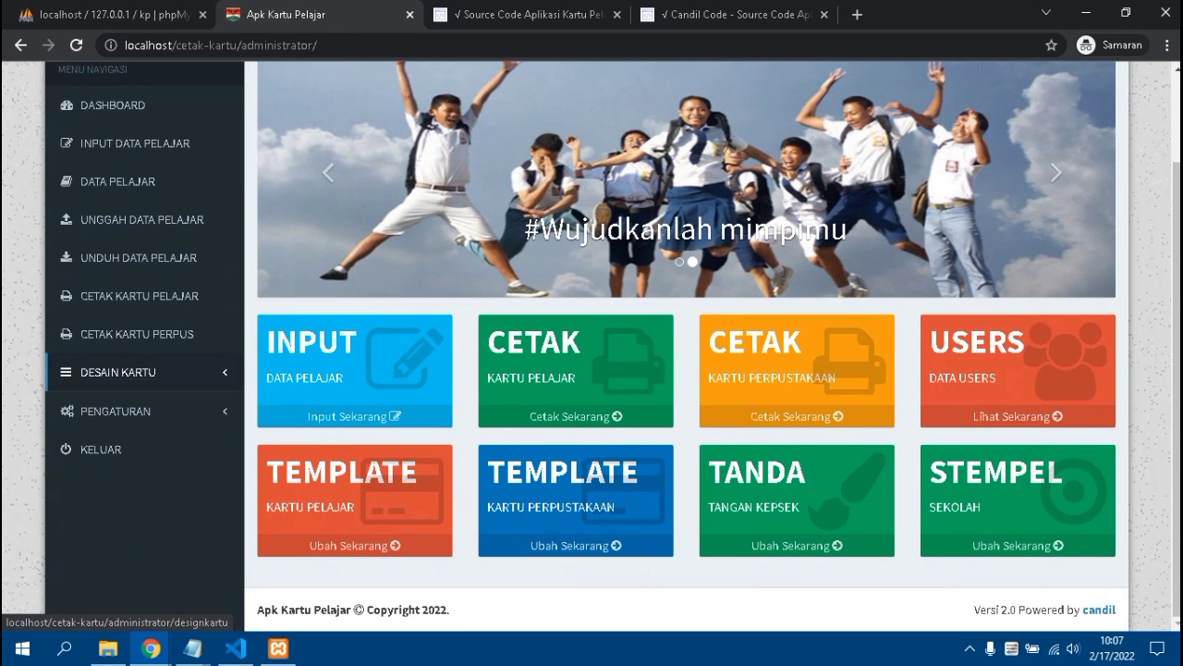
pyautogui.click(118, 371)
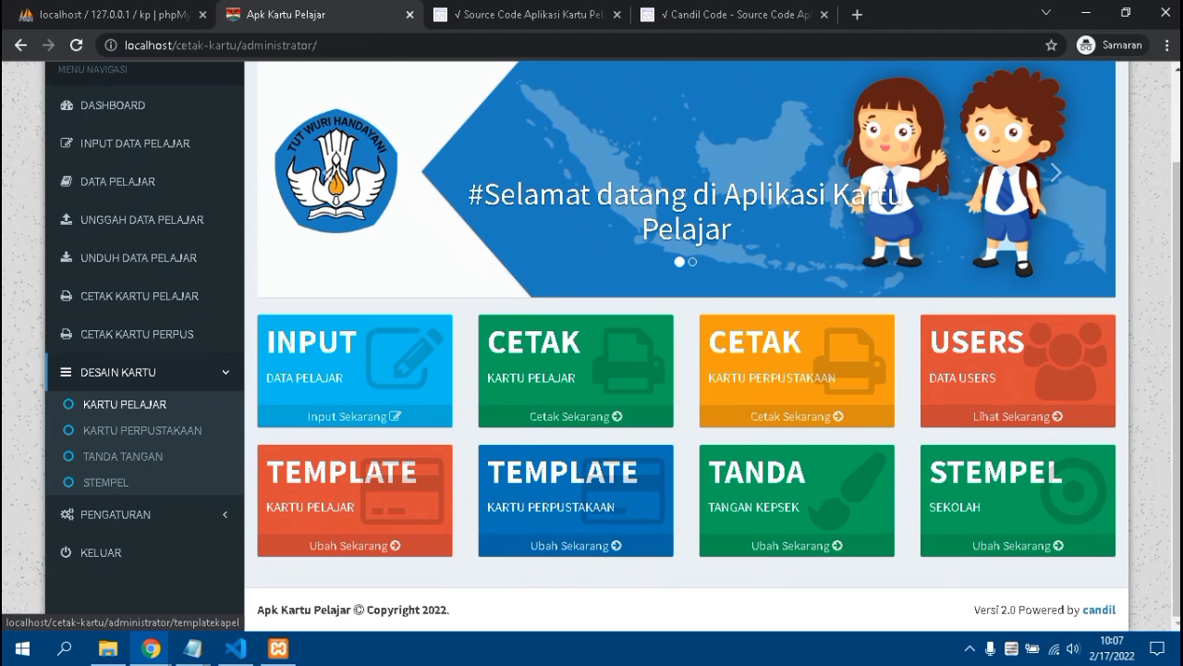
pyautogui.click(125, 404)
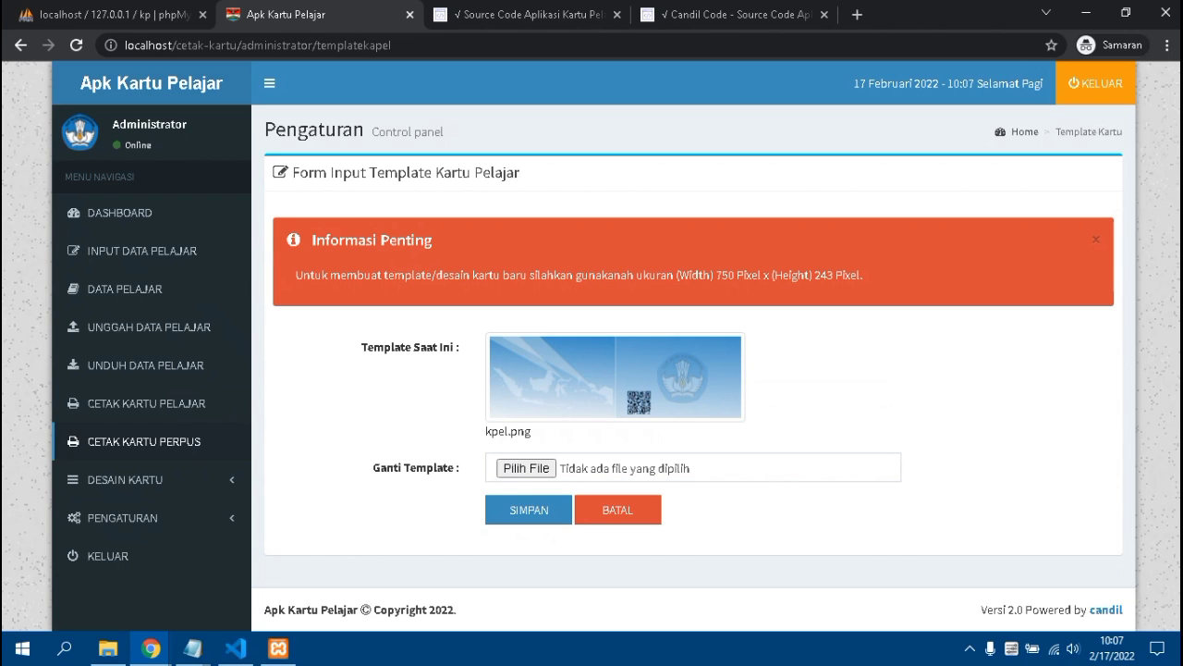
pyautogui.click(125, 479)
pyautogui.click(148, 537)
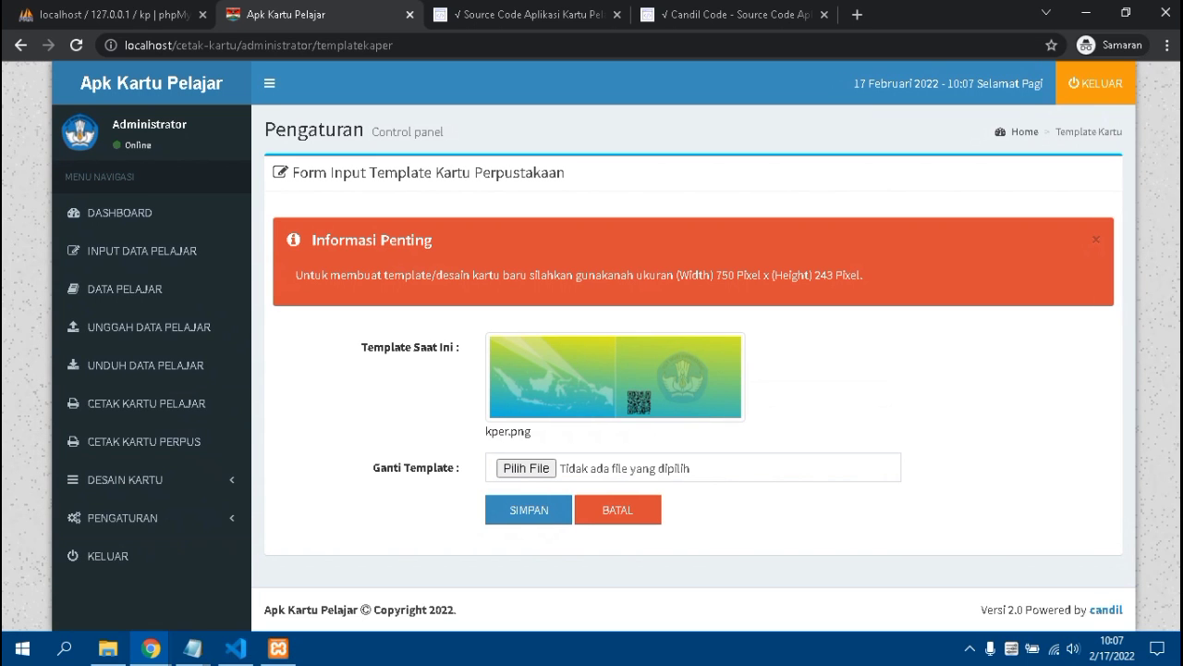
# - Open the TANDA TANGAN page showing the ttd_kepsek.png signature
pyautogui.click(125, 479)
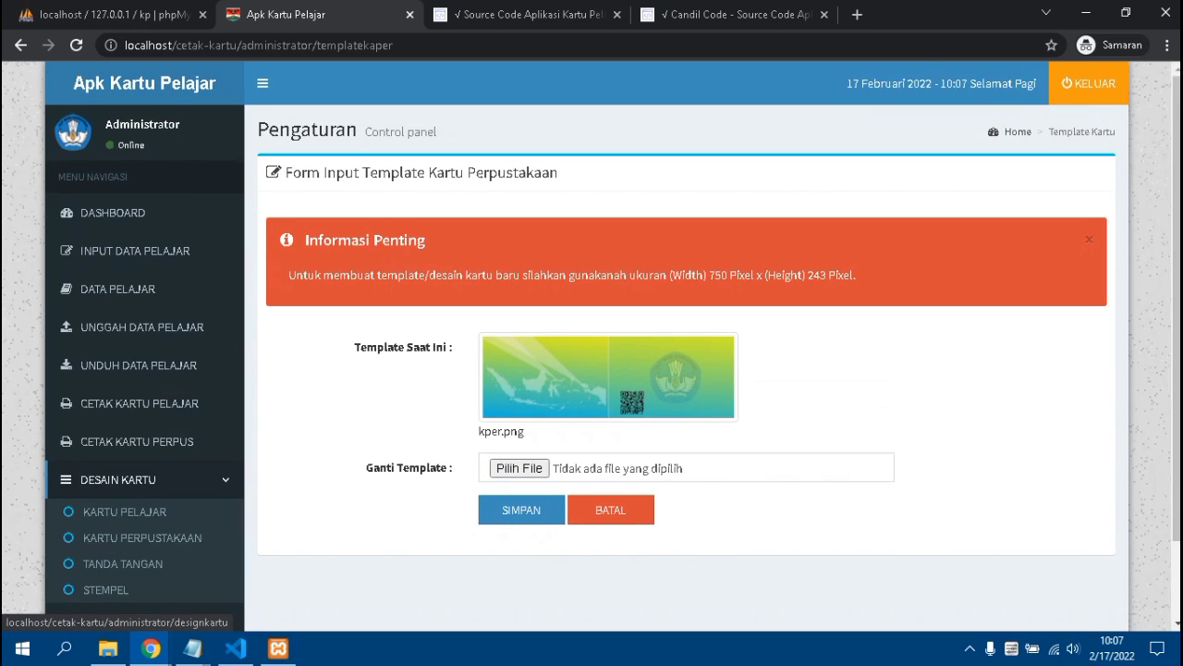
pyautogui.scroll(-1, 125, 479)
pyautogui.click(123, 472)
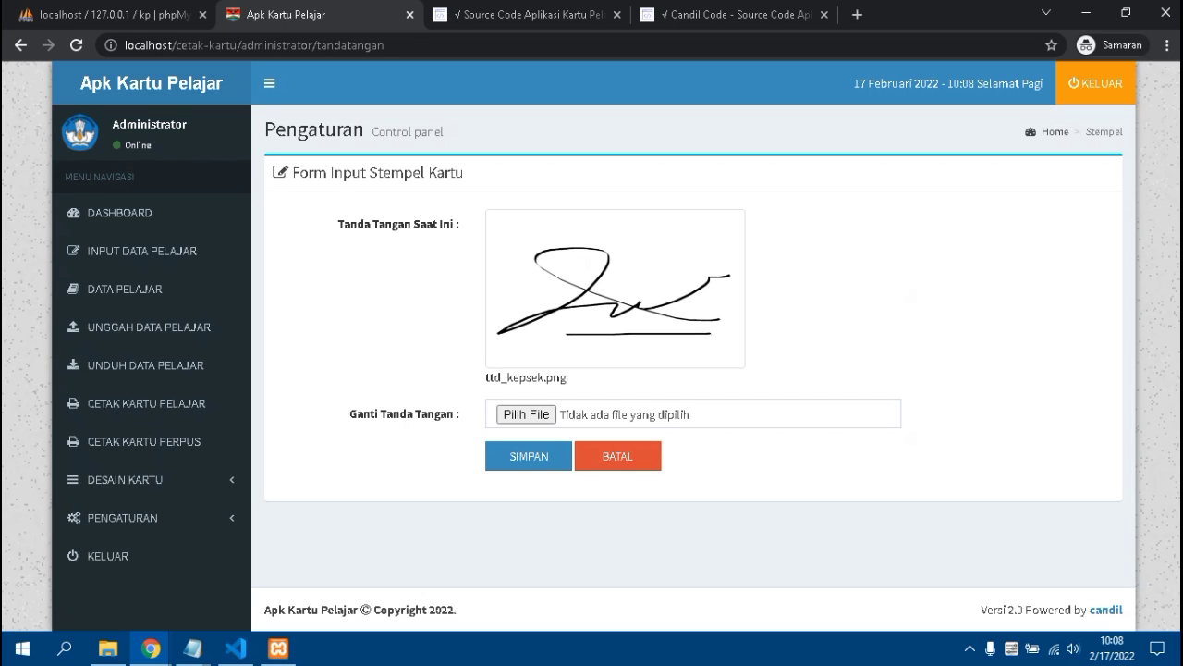
# - View the STEMPEL form with Stempel2.png, then open the CETAK KARTU PELAJAR student list
pyautogui.click(125, 479)
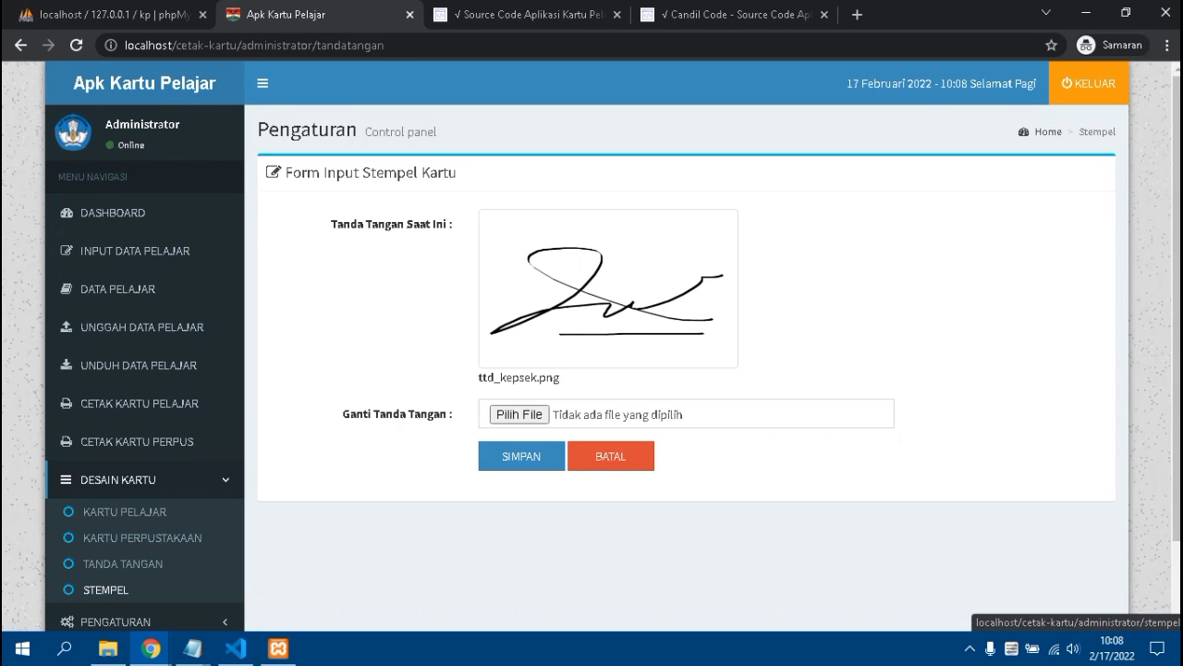
pyautogui.click(105, 588)
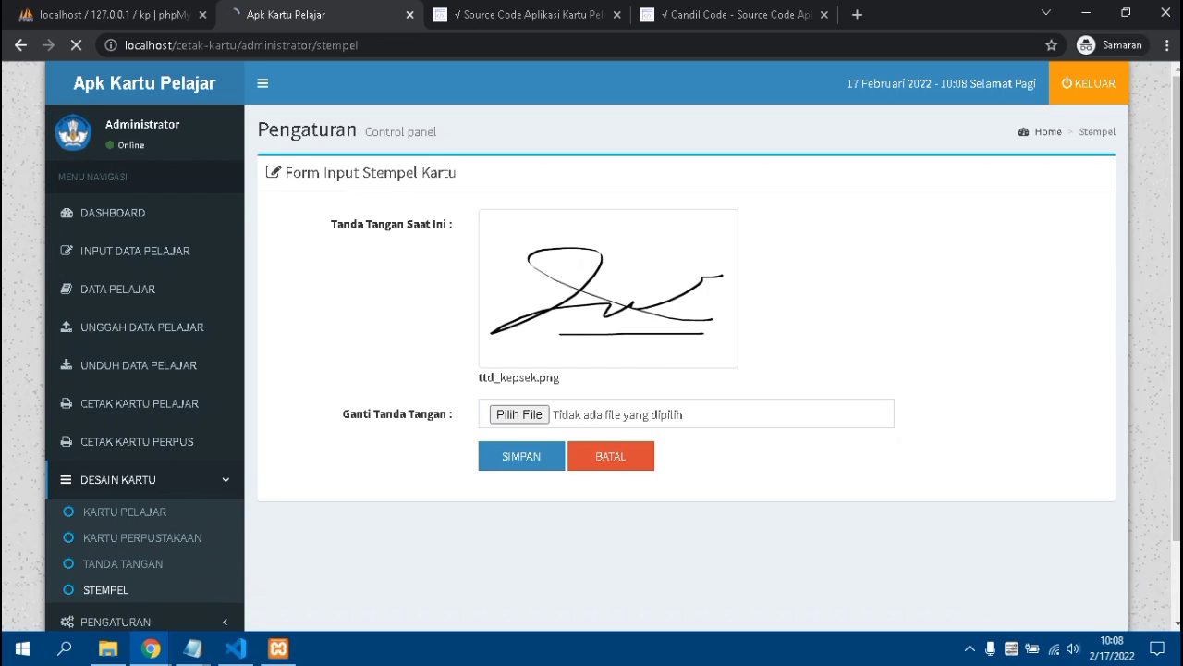
pyautogui.scroll(-1, 139, 480)
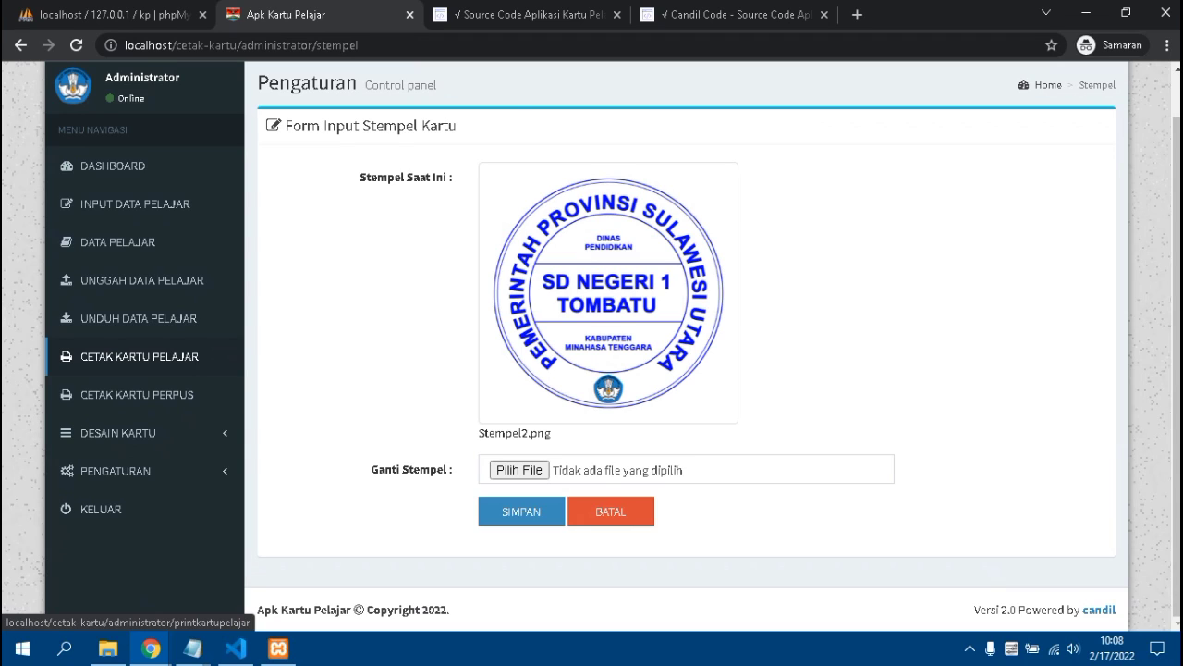
pyautogui.click(138, 356)
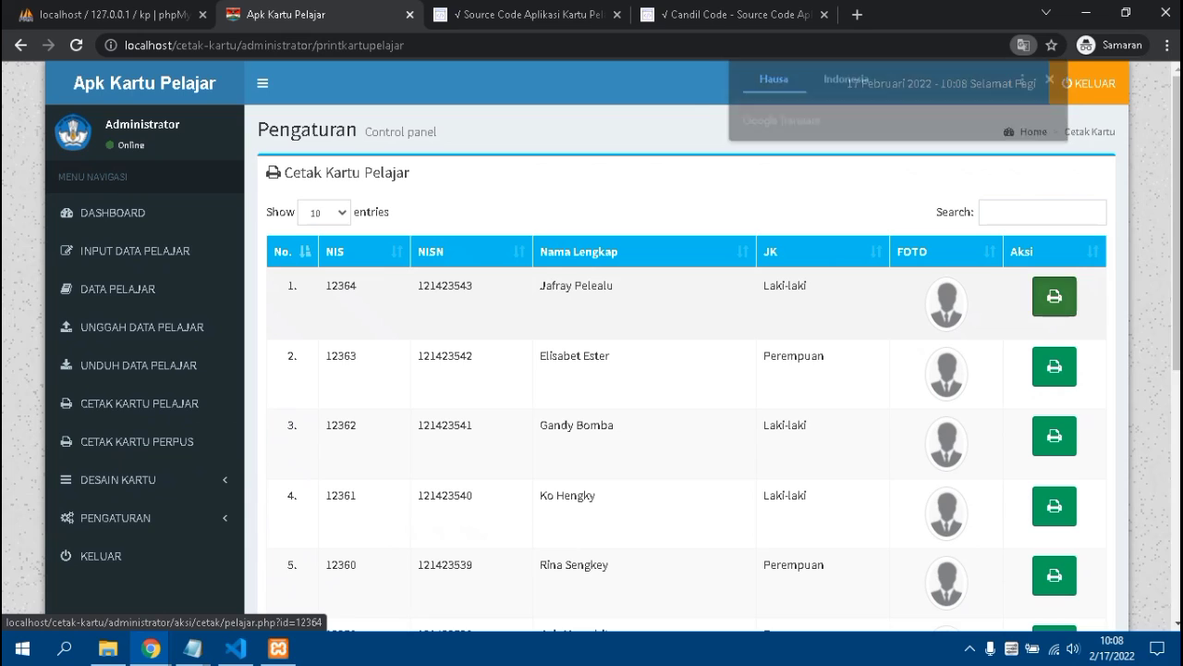
# - Generate the first student's printable card, cancel printing, and return to the student list tab
pyautogui.click(1054, 296)
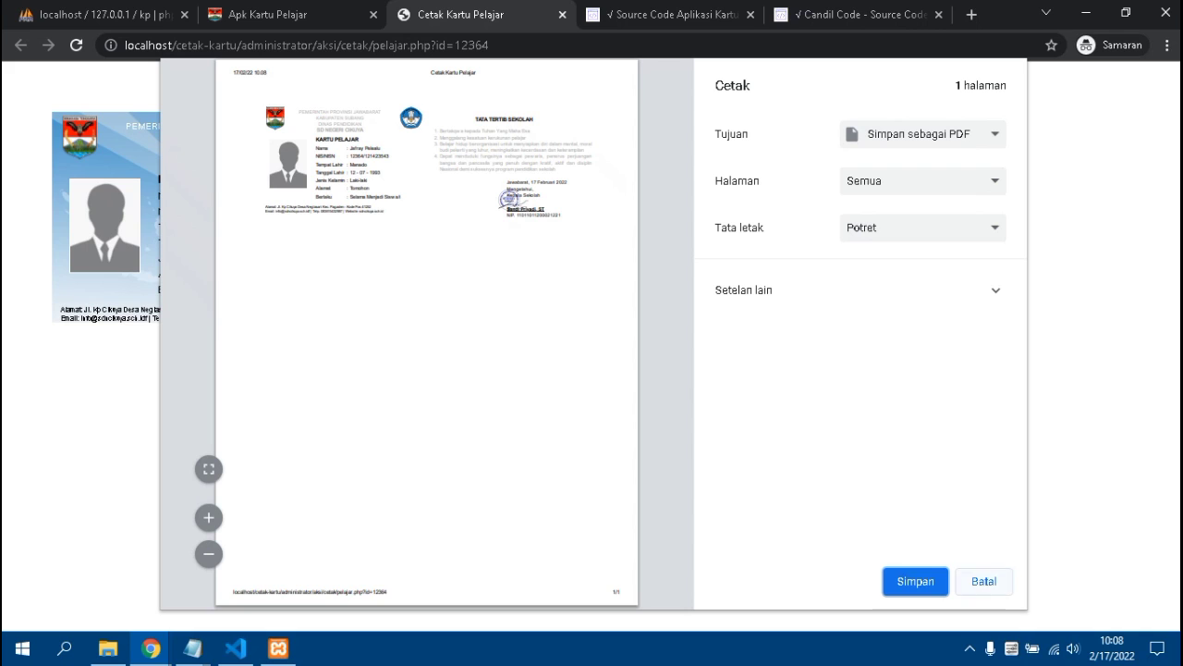
pyautogui.click(984, 581)
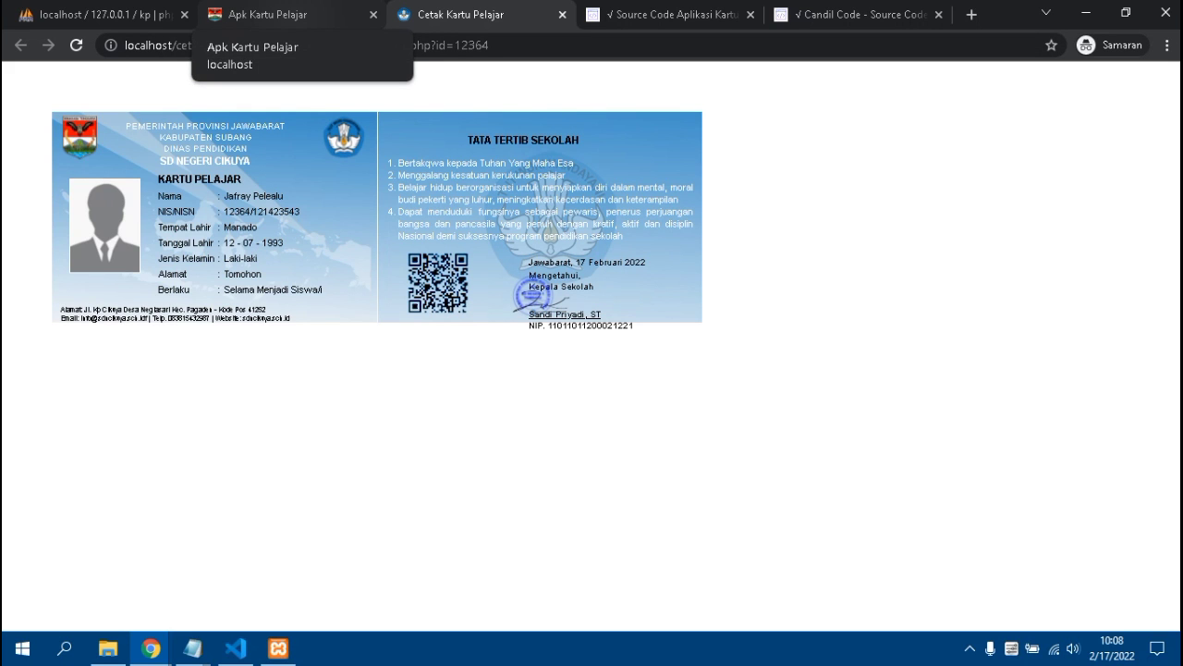
pyautogui.click(278, 14)
# - Open and browse the Identitas Sekolah school identity page under Pengaturan
pyautogui.scroll(-3, 647, 369)
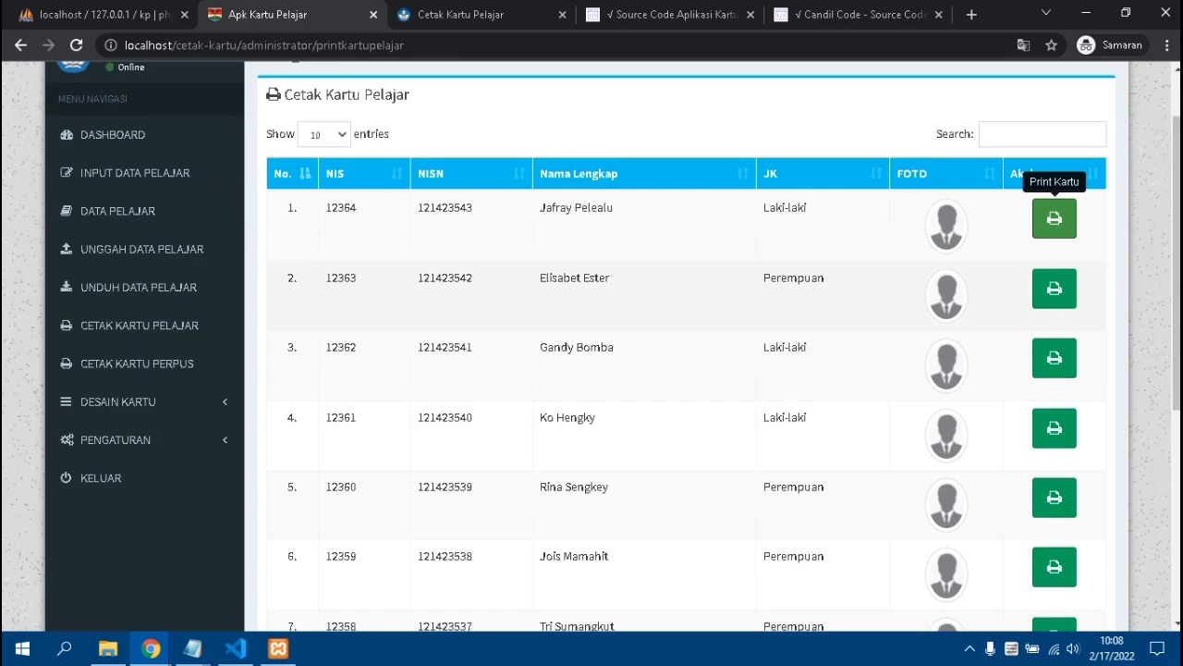
pyautogui.click(115, 287)
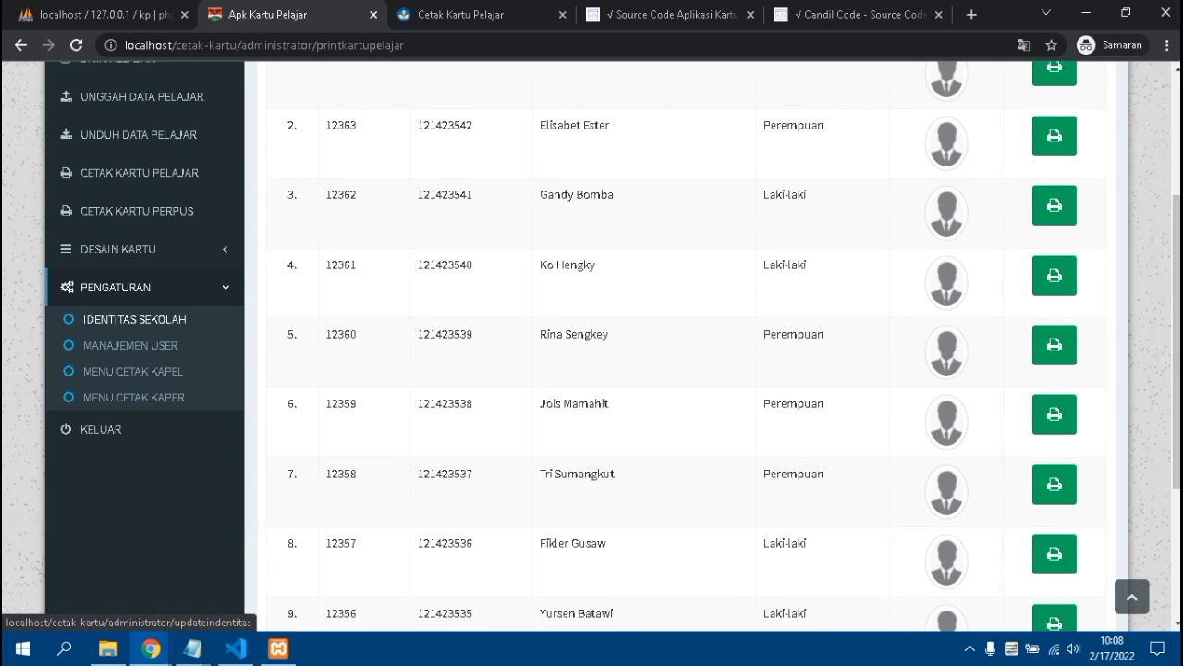
pyautogui.click(134, 319)
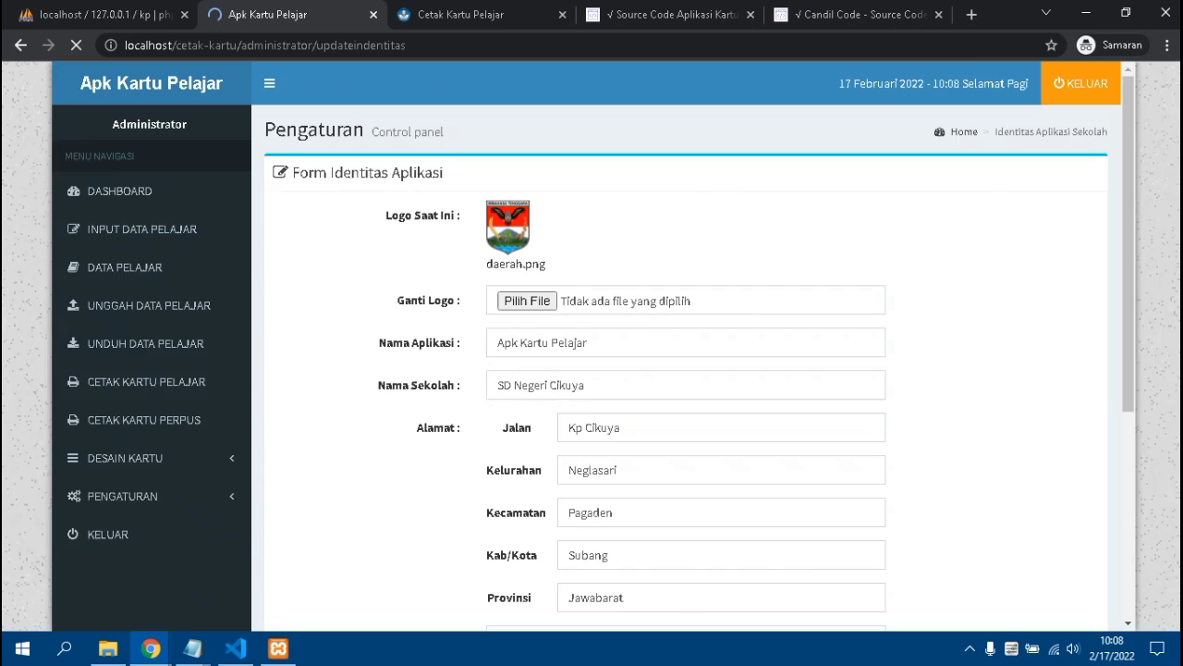
pyautogui.scroll(-3, 591, 370)
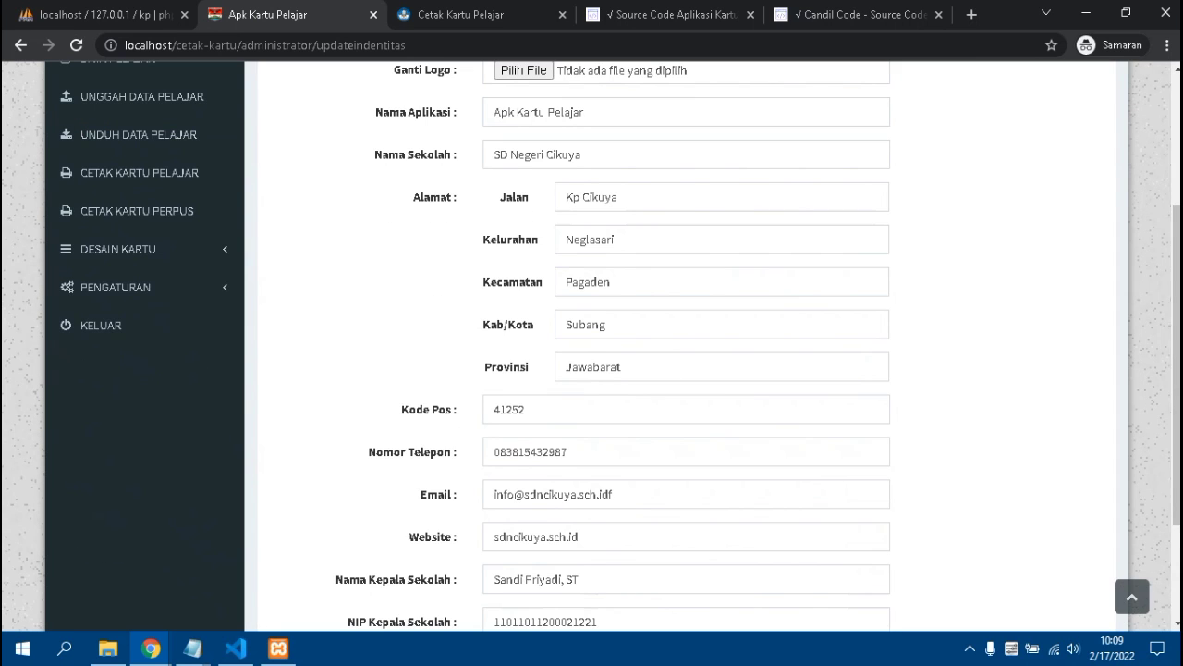
pyautogui.scroll(3, 592, 370)
pyautogui.scroll(-3, 592, 370)
pyautogui.scroll(-3, 592, 370)
pyautogui.scroll(3, 591, 370)
pyautogui.scroll(3, 592, 370)
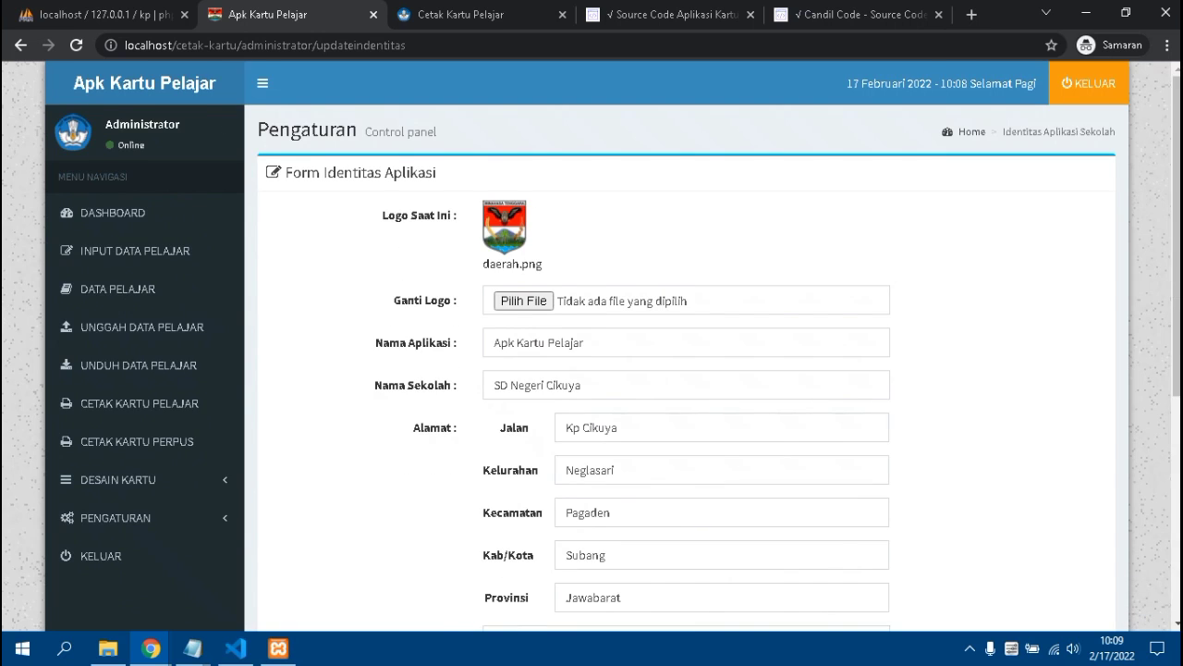
pyautogui.scroll(-3, 139, 370)
# - Browse the Manajemen User table, then open the Menu Cetak Kapel status page
pyautogui.click(115, 287)
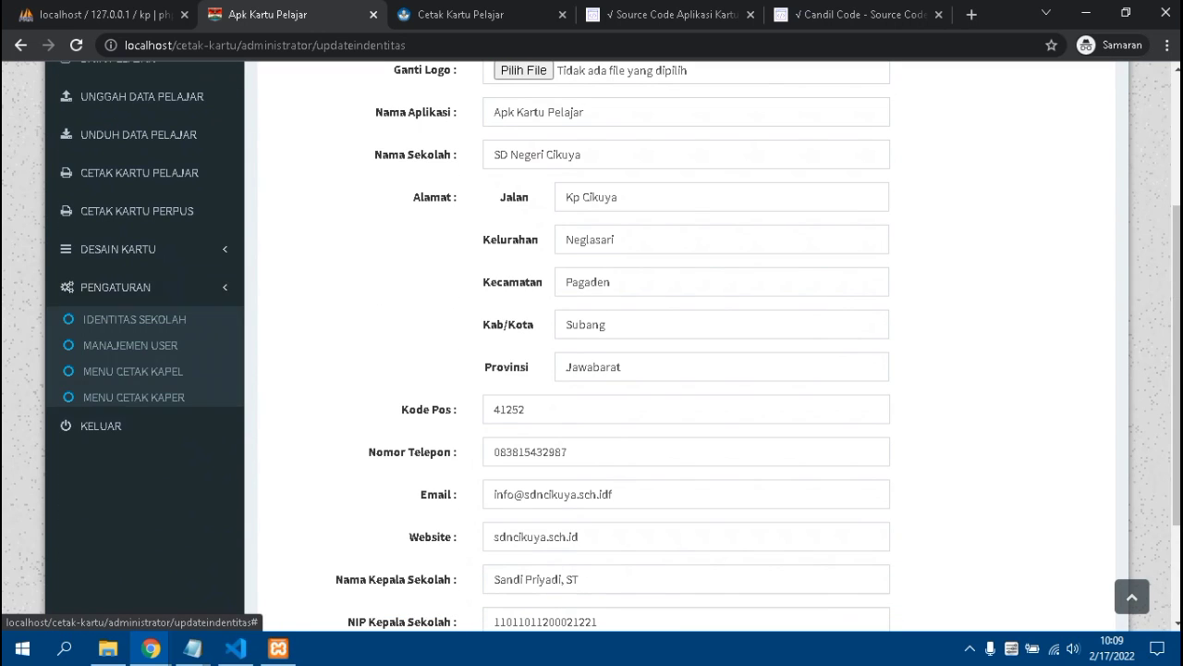
pyautogui.click(129, 345)
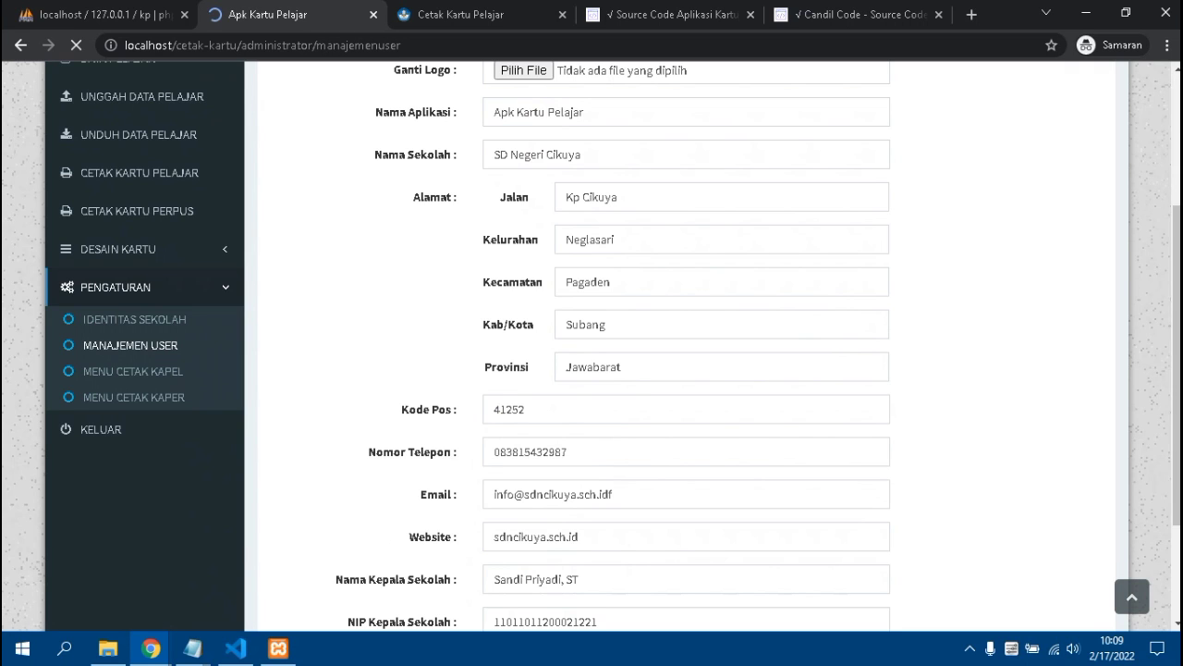
pyautogui.scroll(1, 592, 369)
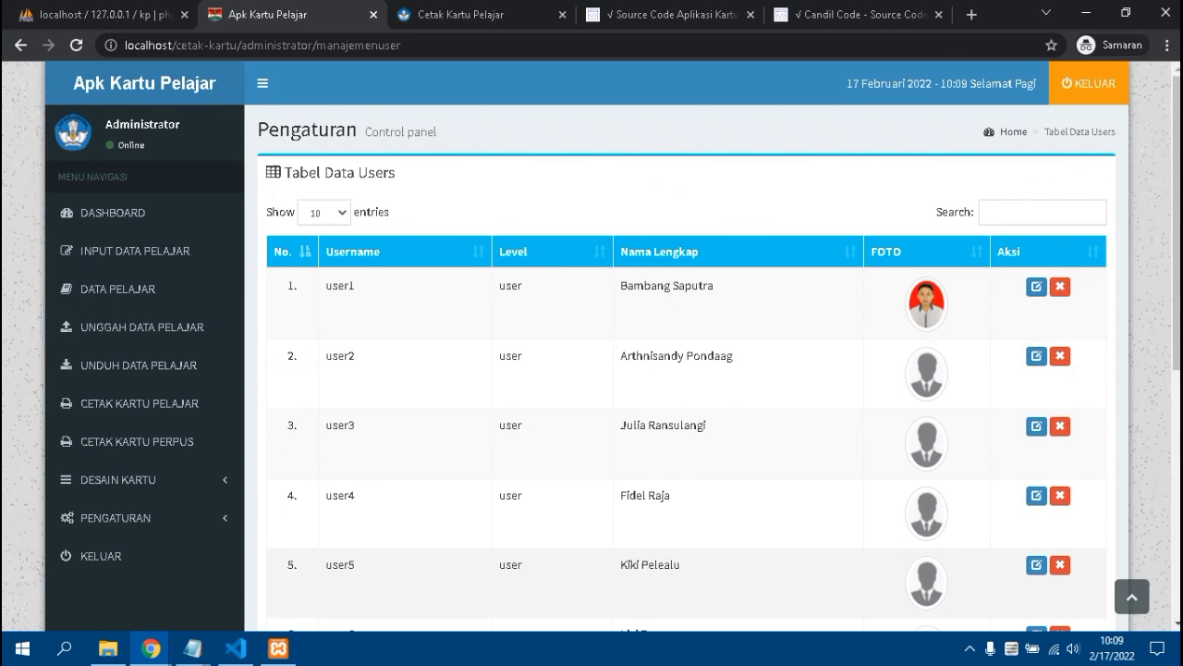
pyautogui.scroll(-1, 592, 370)
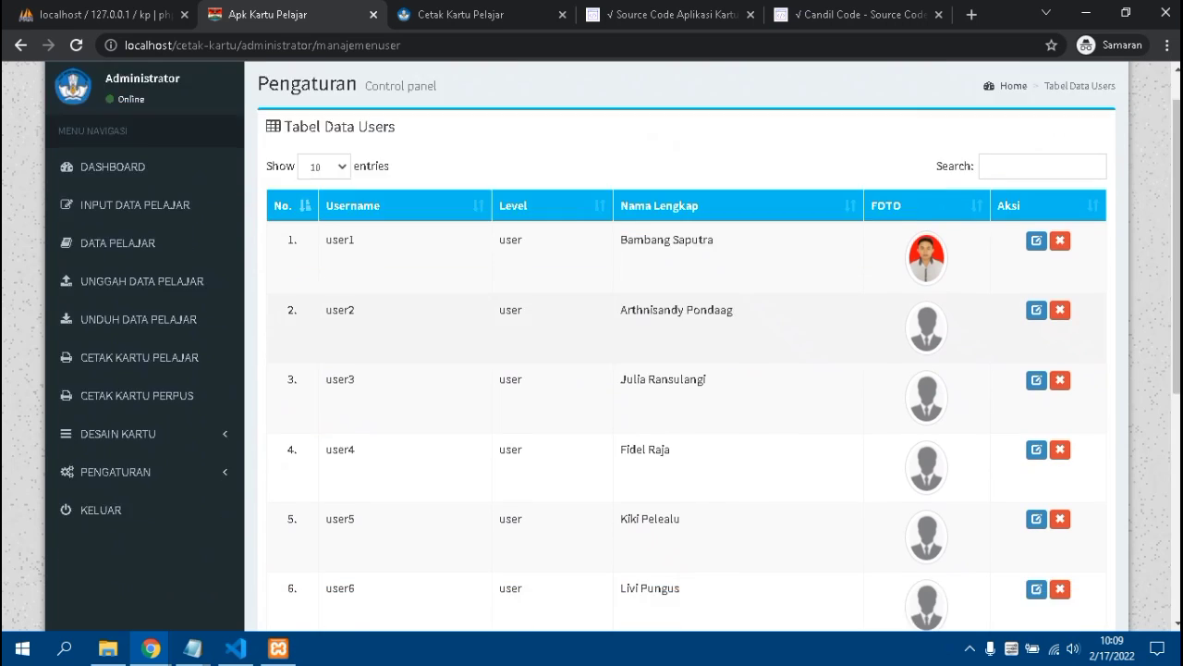
pyautogui.scroll(-4, 592, 369)
pyautogui.scroll(5, 591, 370)
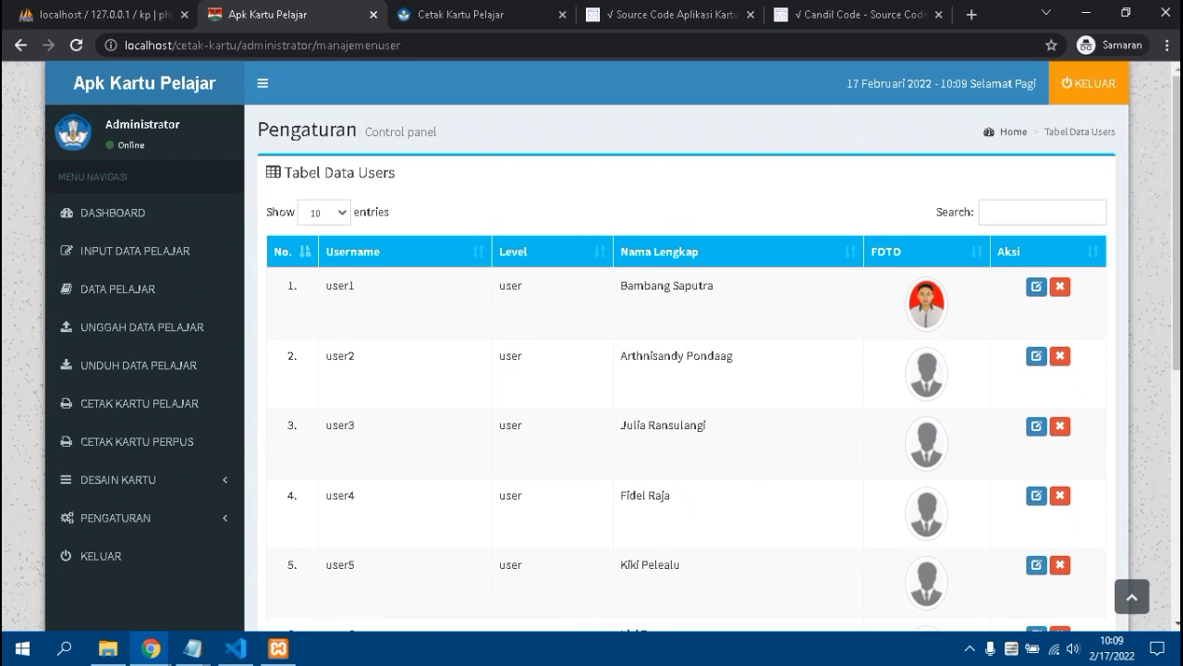
pyautogui.scroll(-2, 592, 370)
pyautogui.click(115, 287)
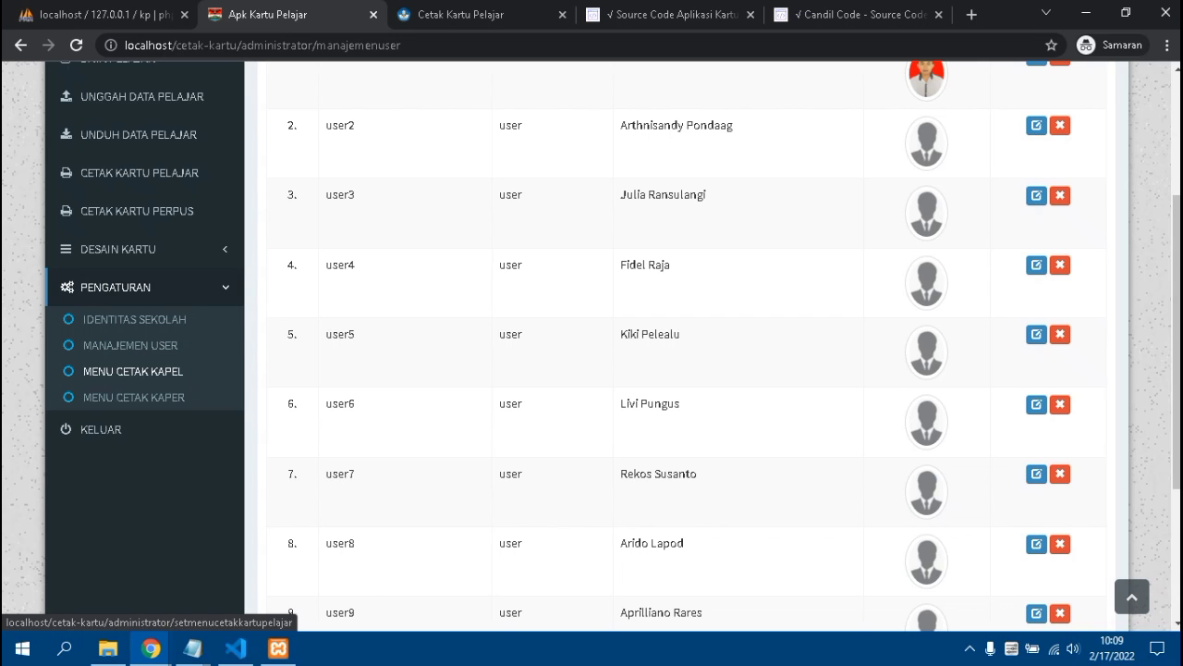
pyautogui.click(133, 371)
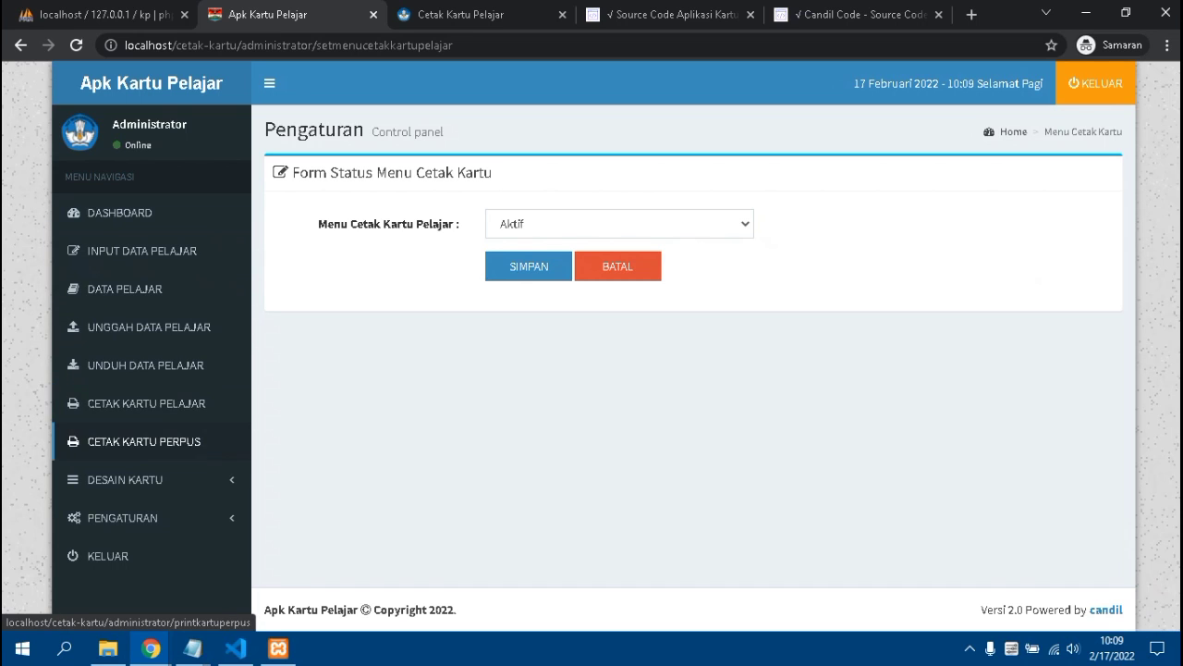
# - Keep the Menu Cetak Kartu Pelajar status at Aktif and open the Input Data Pelajar form
pyautogui.click(619, 224)
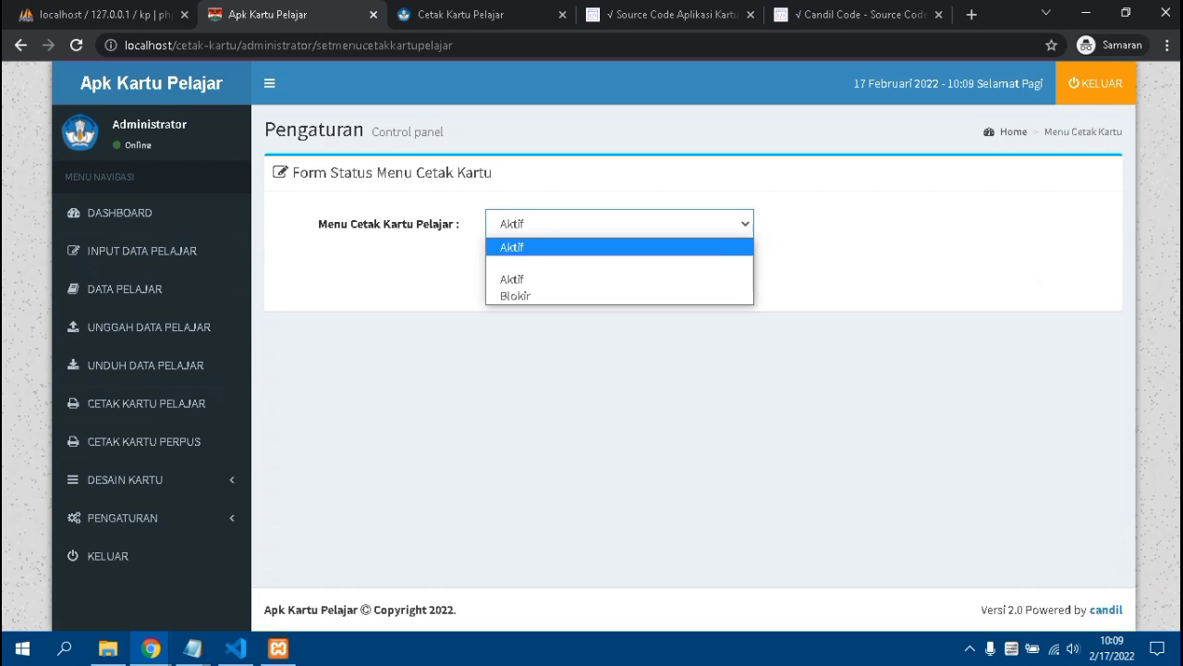
pyautogui.click(518, 246)
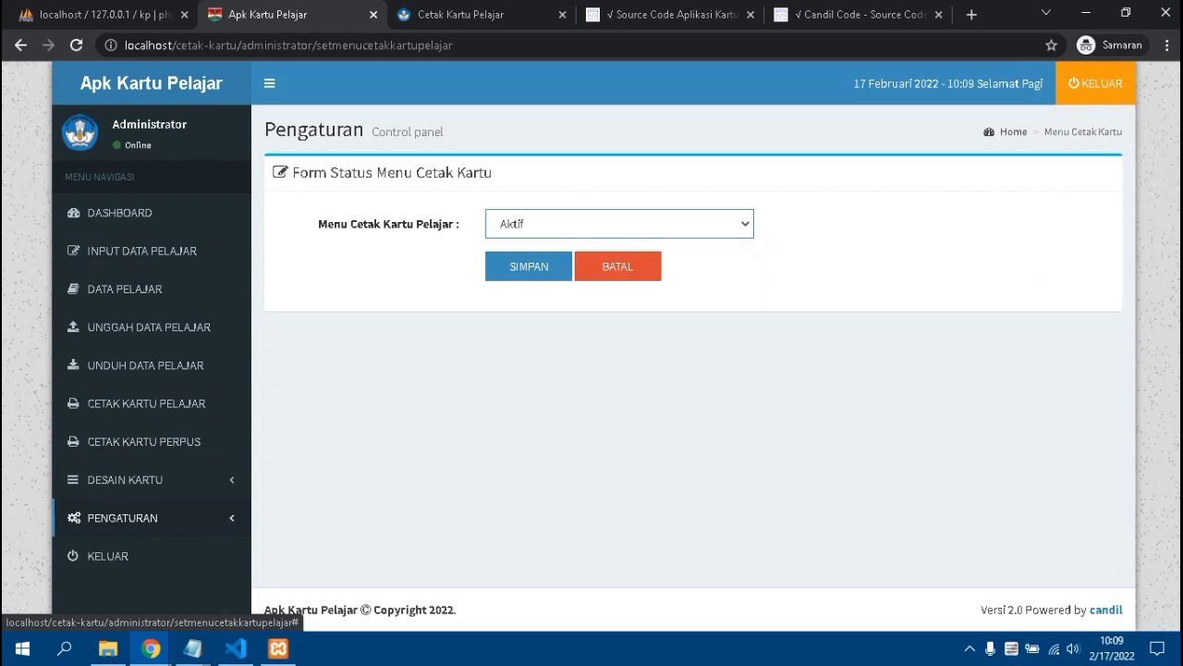
pyautogui.click(123, 517)
pyautogui.scroll(-1, 134, 591)
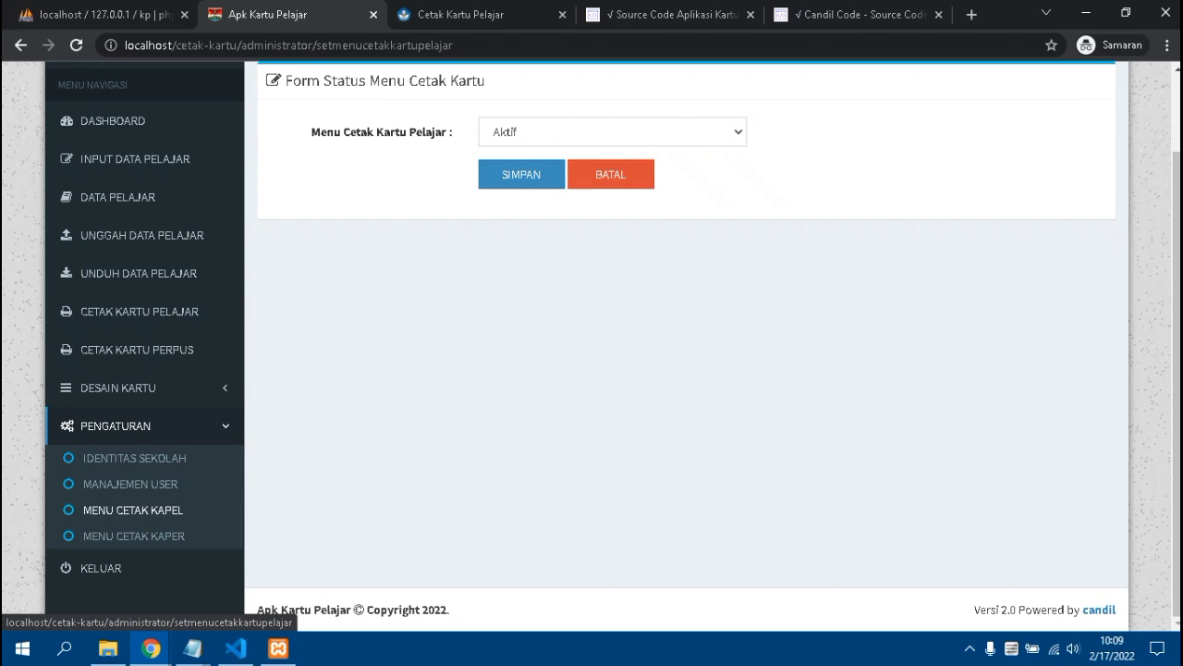
pyautogui.scroll(1, 135, 536)
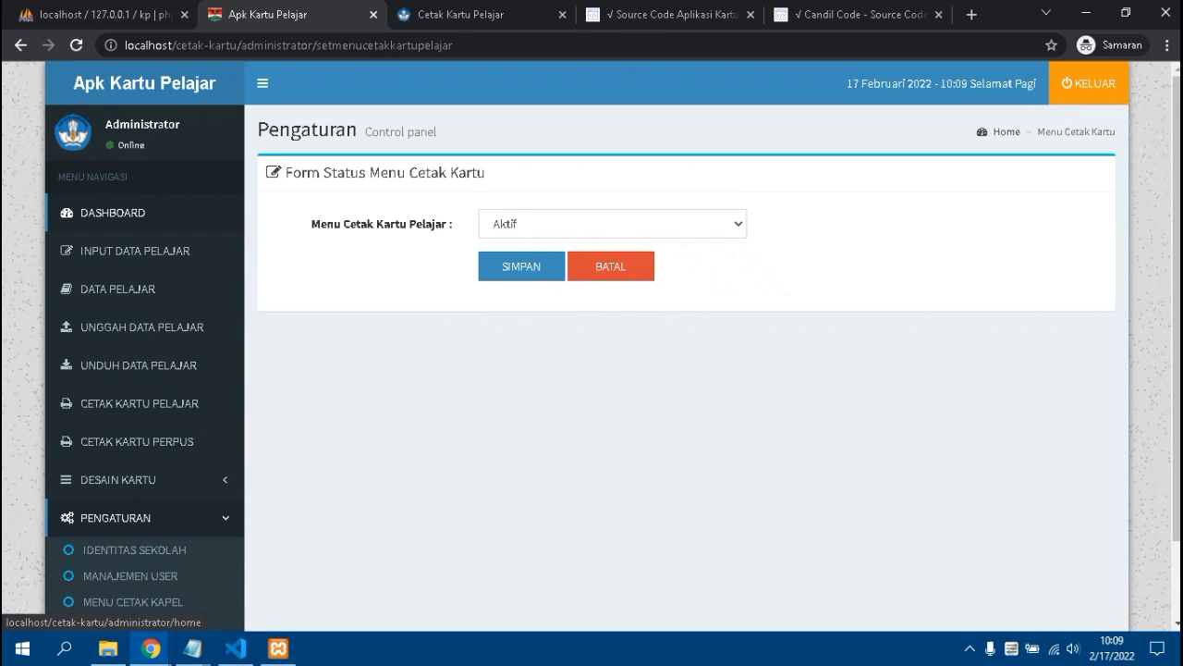
pyautogui.click(135, 251)
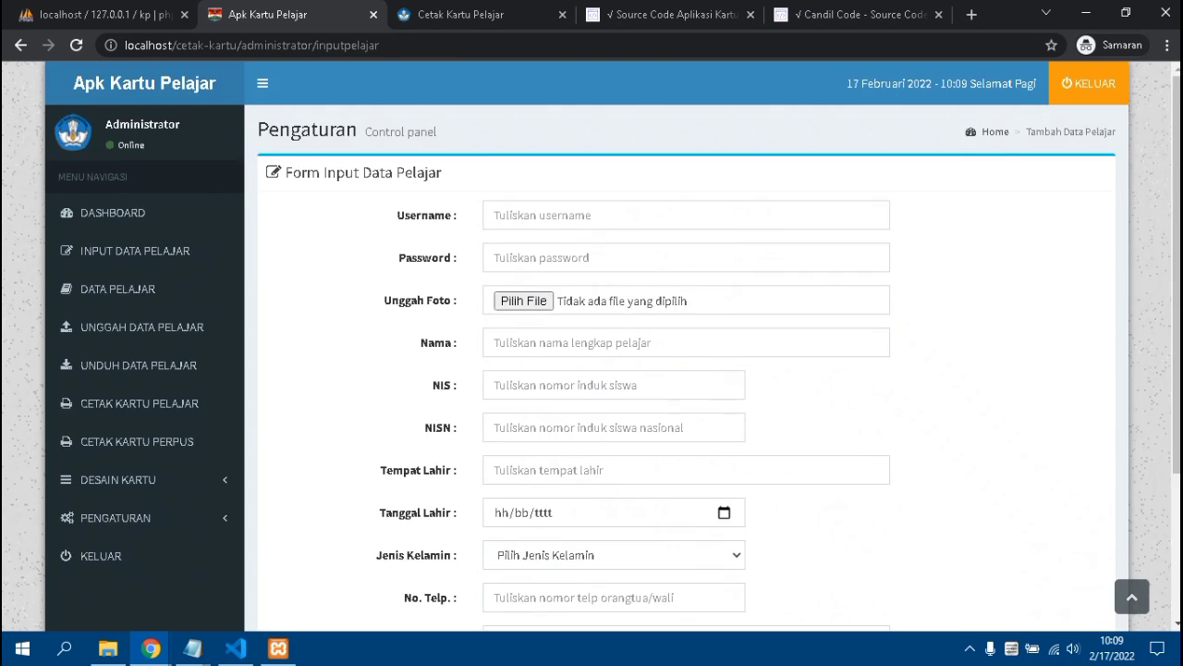
# - Leave the Form Input Data Pelajar and return to the administrator Dashboard
pyautogui.scroll(-3, 592, 370)
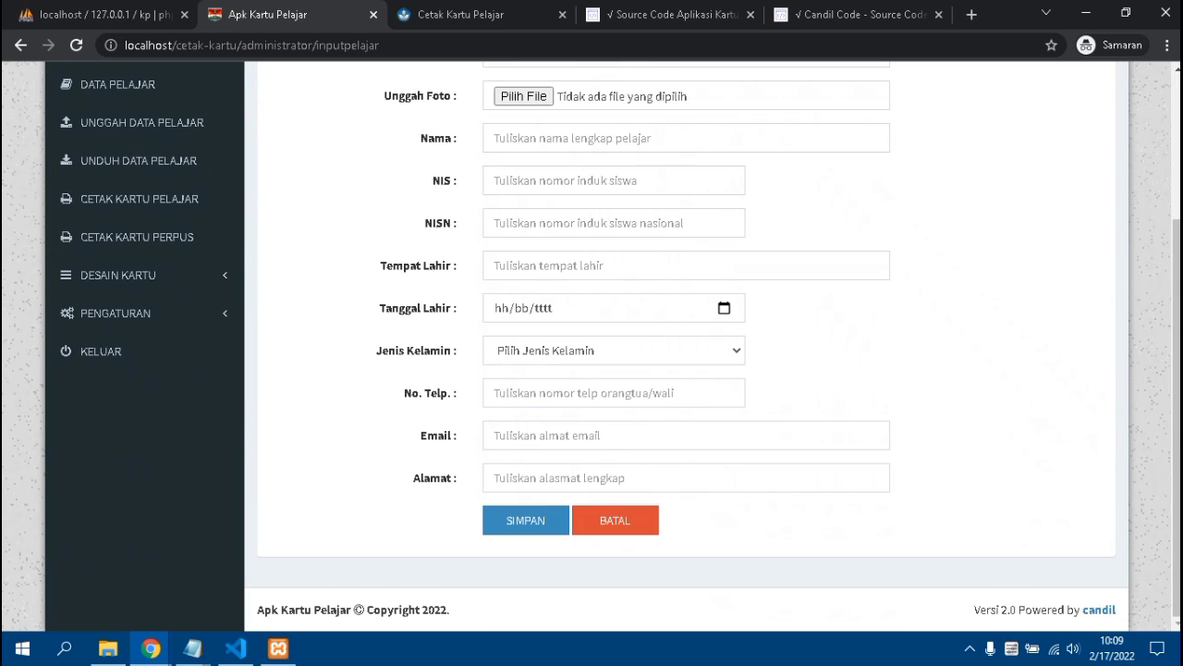
pyautogui.scroll(3, 591, 370)
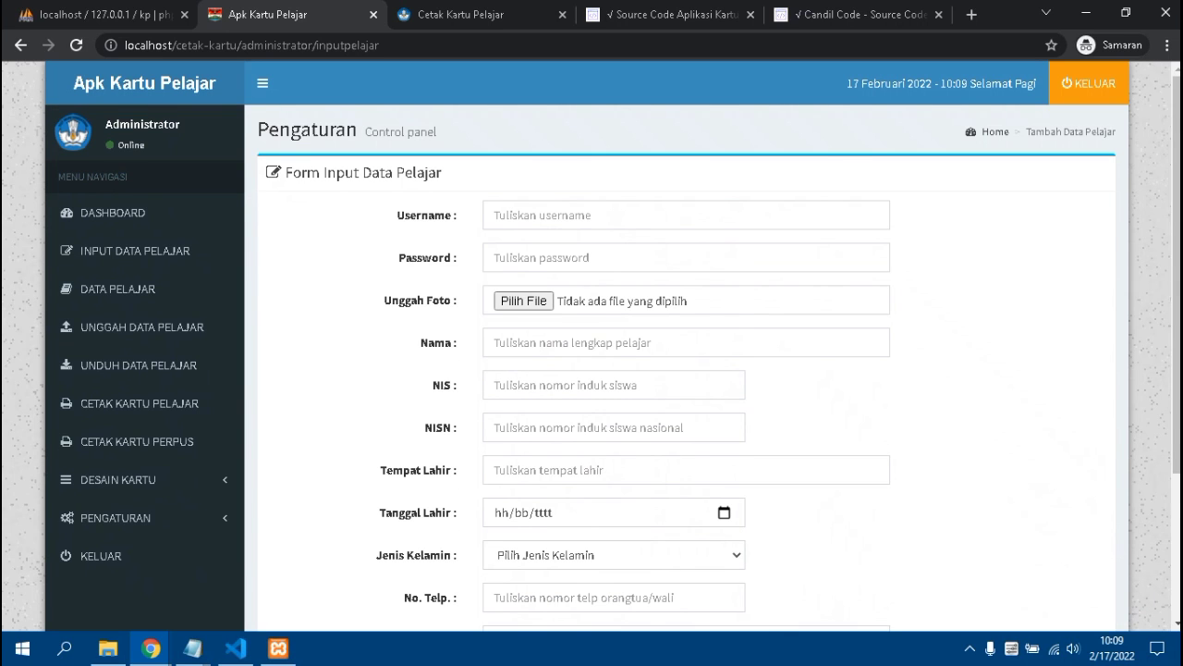
pyautogui.click(117, 479)
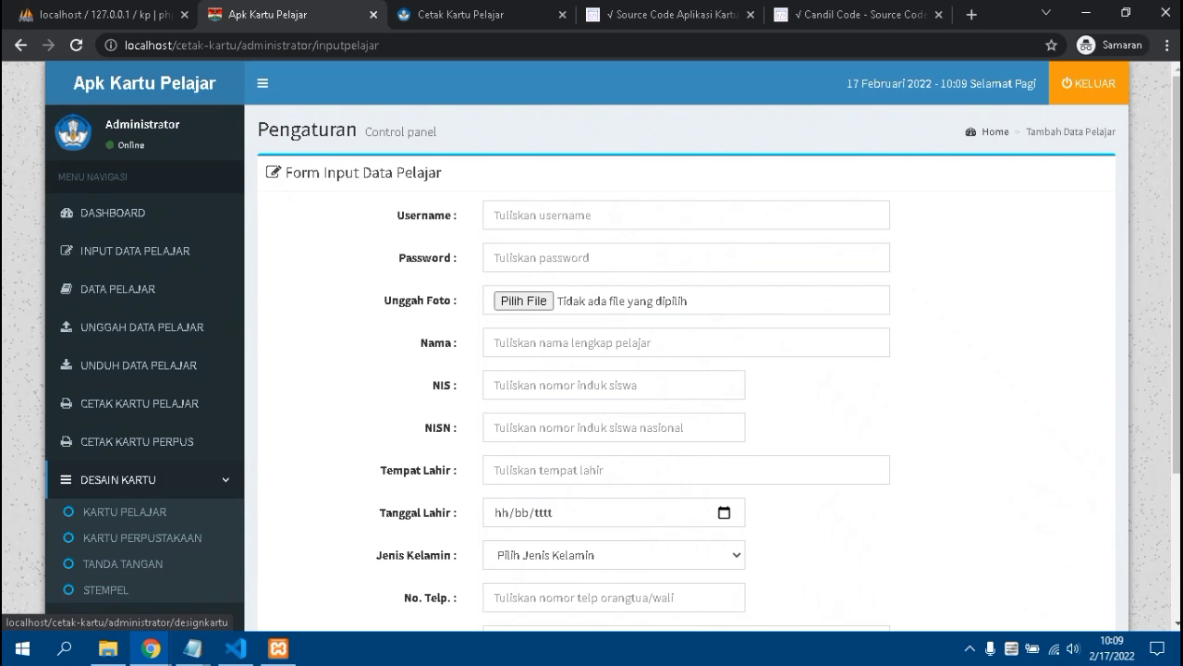
pyautogui.scroll(-3, 591, 369)
pyautogui.scroll(3, 591, 370)
pyautogui.click(113, 213)
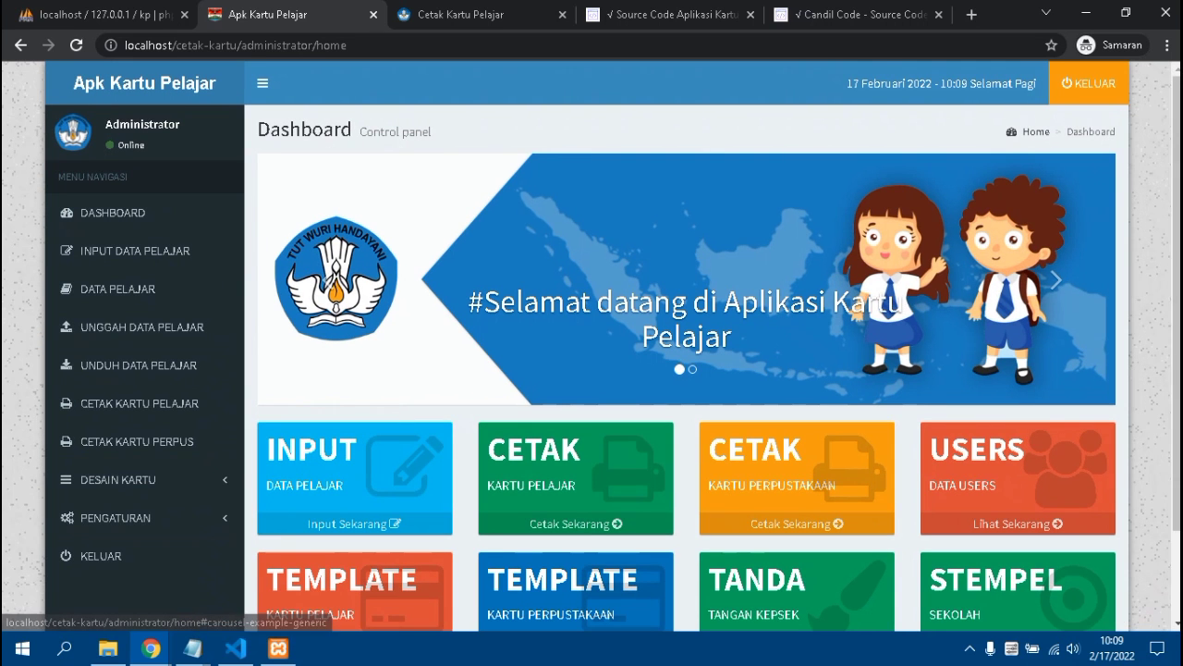
# - Flip the dashboard carousel to the #Wujudkanlah mimpimu slide, then switch to VS Code
pyautogui.scroll(-3, 614, 342)
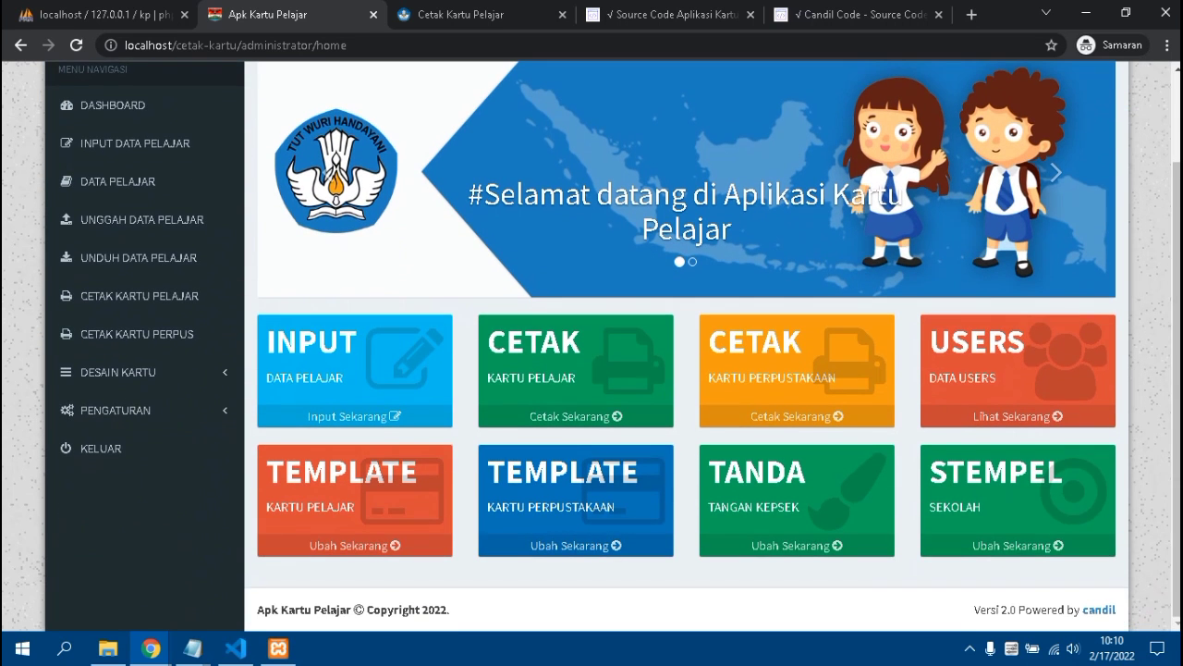
pyautogui.scroll(3, 325, 282)
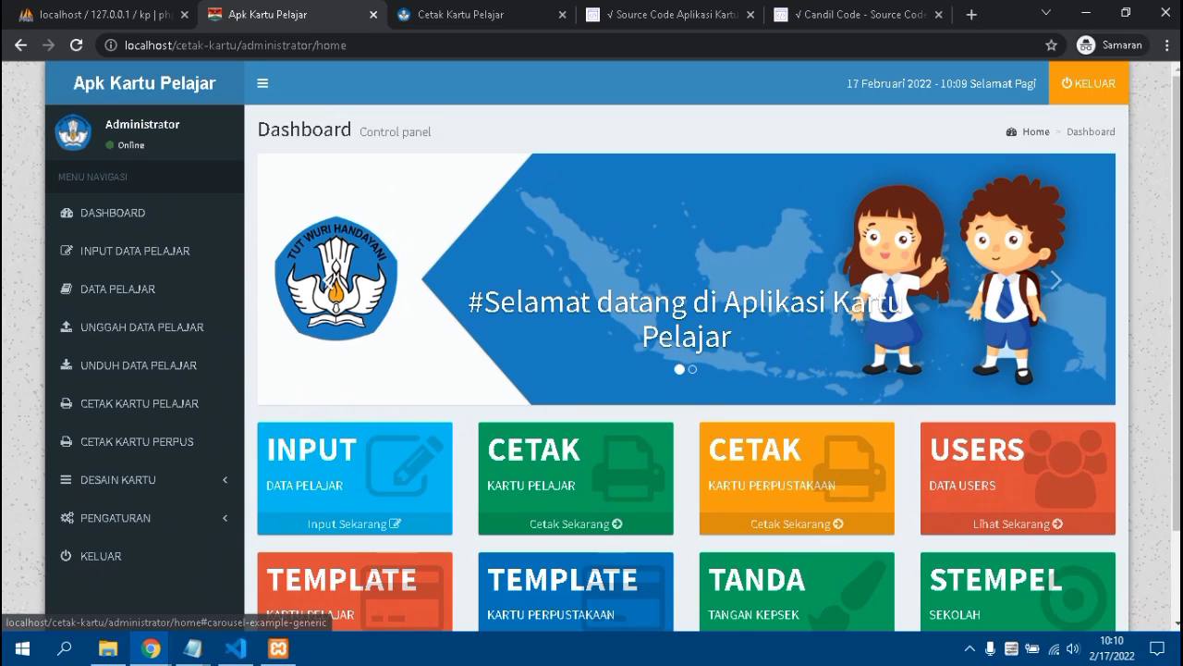
pyautogui.click(333, 280)
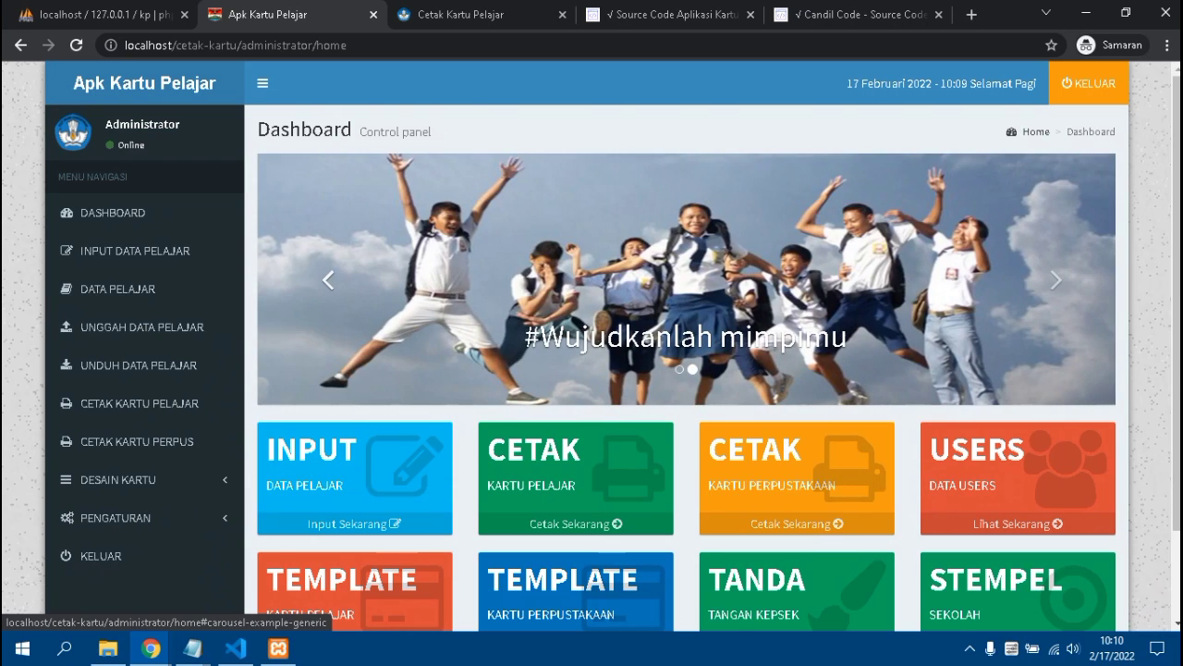
pyautogui.click(332, 280)
pyautogui.click(329, 280)
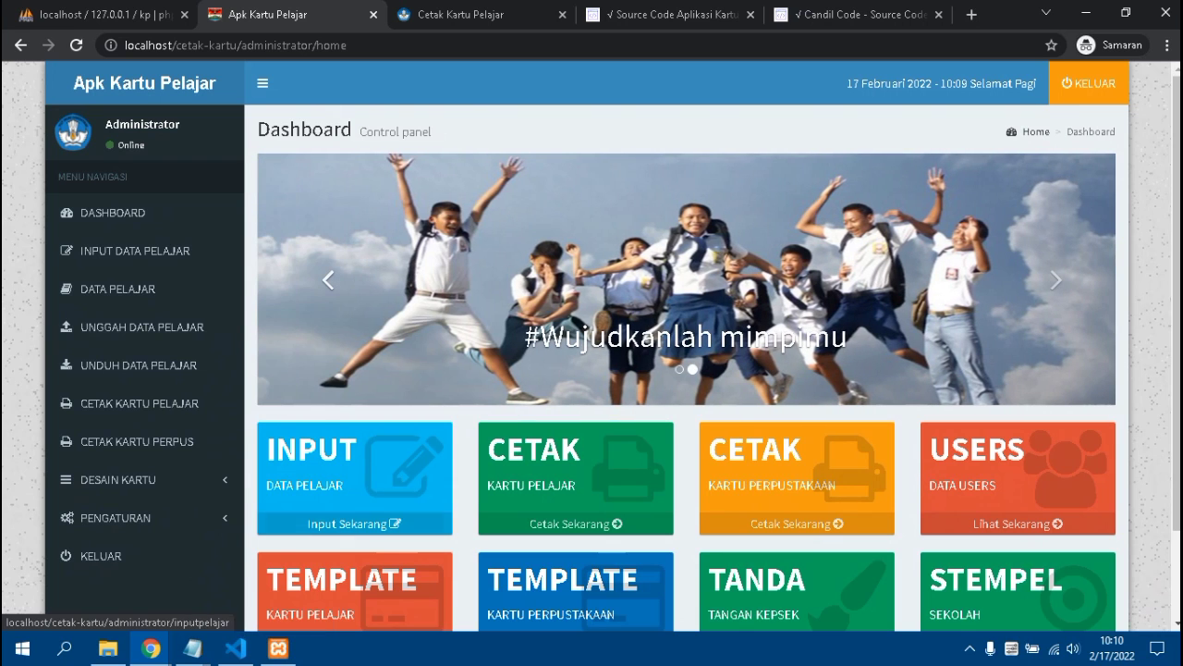
pyautogui.hotkey('alt', 'Tab')
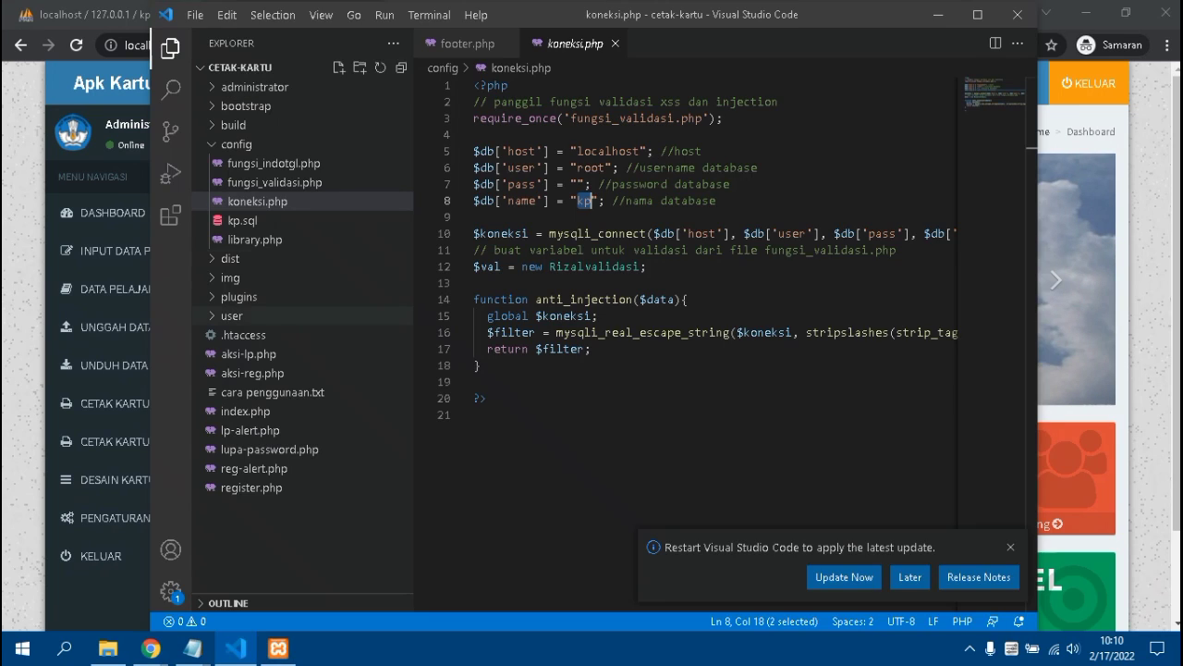
# - Open administrator/home.php in place of koneksi.php and maximize the VS Code window
pyautogui.click(235, 145)
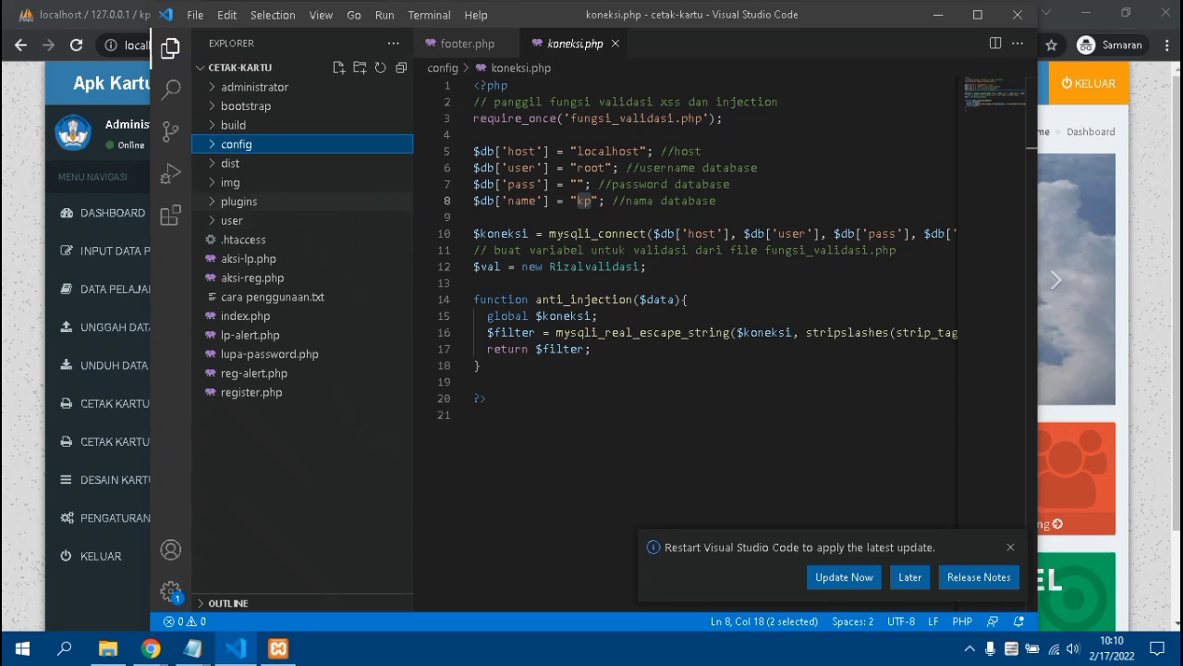
pyautogui.click(254, 87)
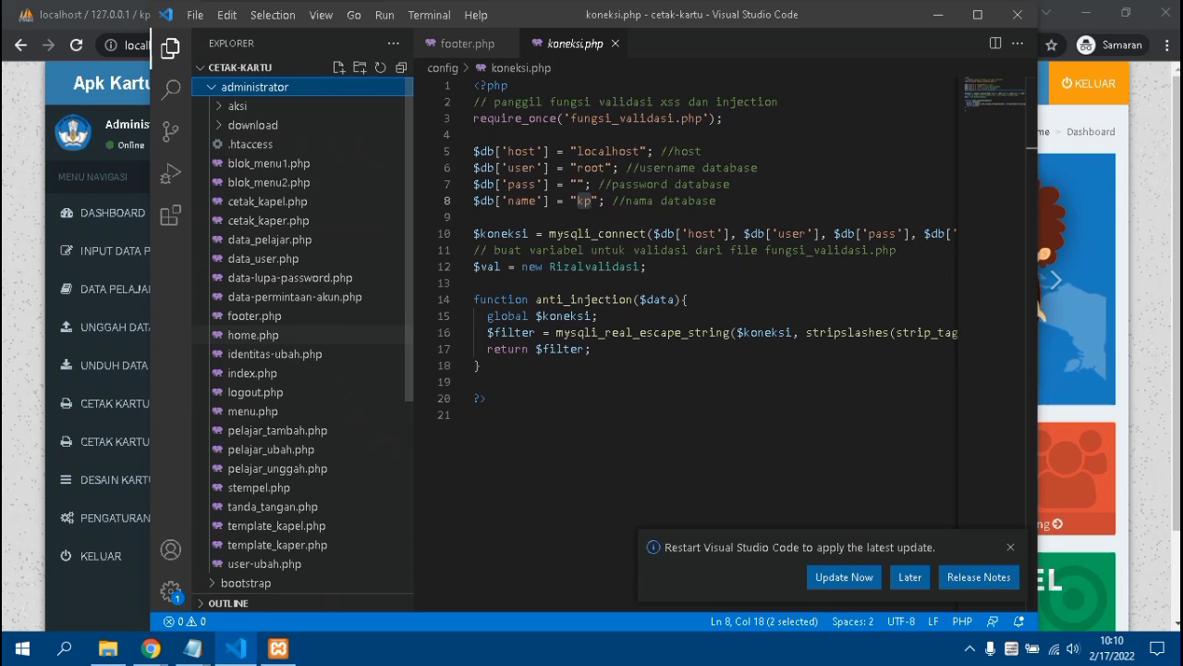
pyautogui.click(254, 334)
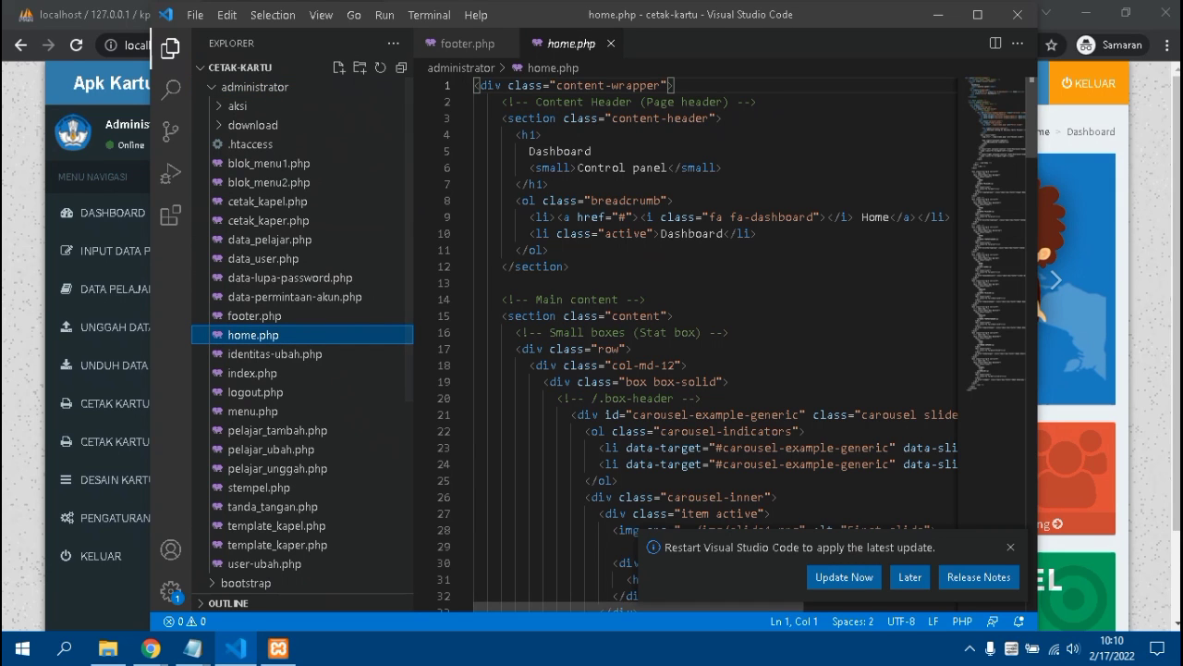
pyautogui.scroll(-2, 711, 342)
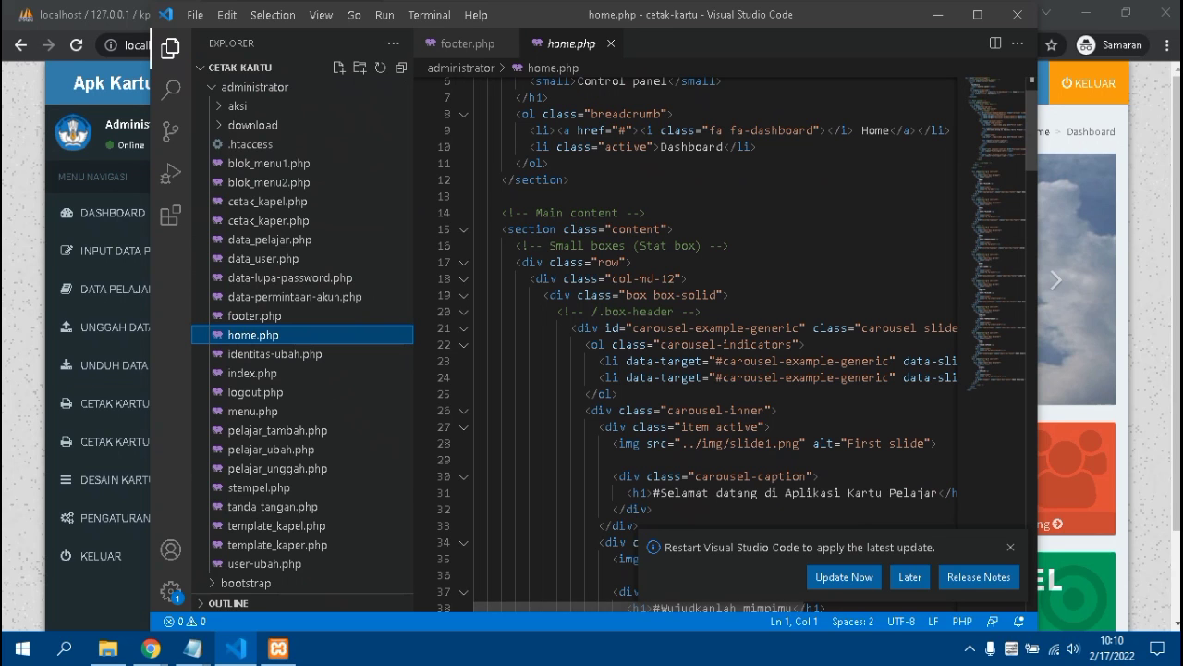
pyautogui.hotkey('alt', 'Tab')
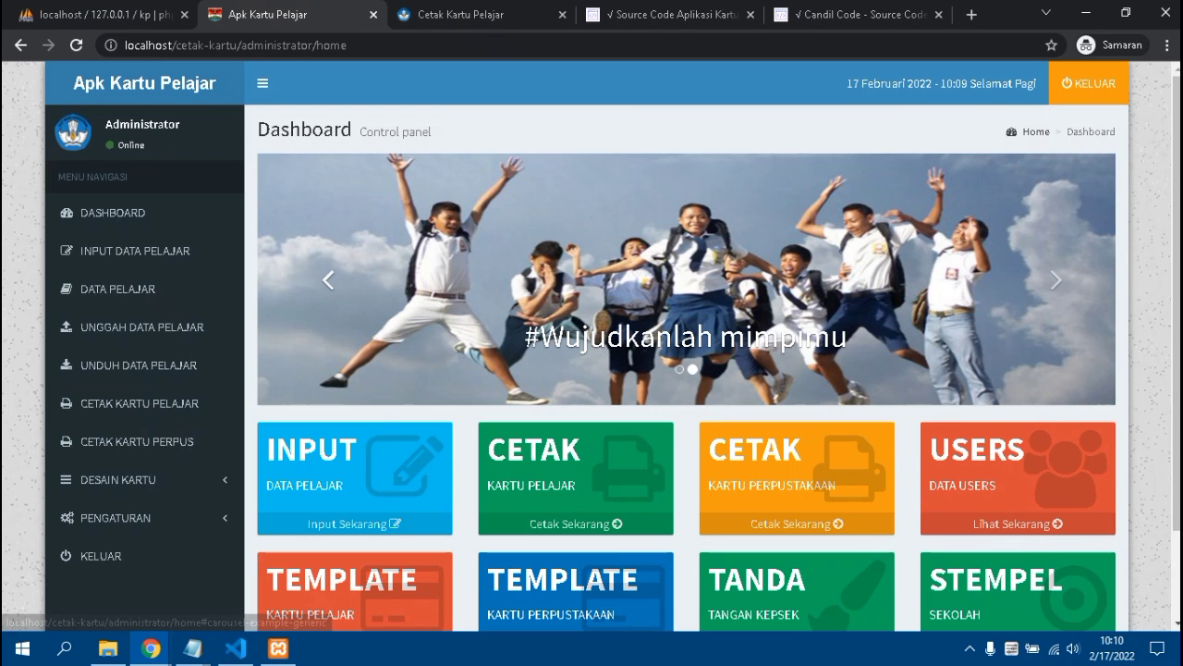
pyautogui.hotkey('alt', 'Tab')
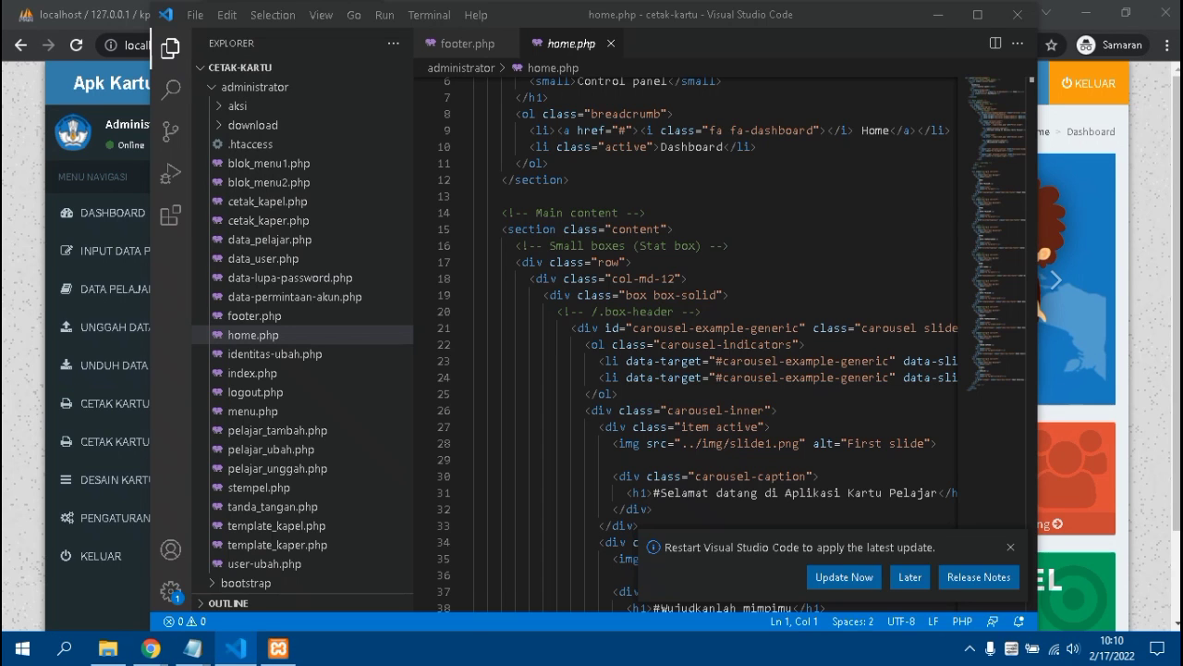
pyautogui.scroll(-1, 730, 342)
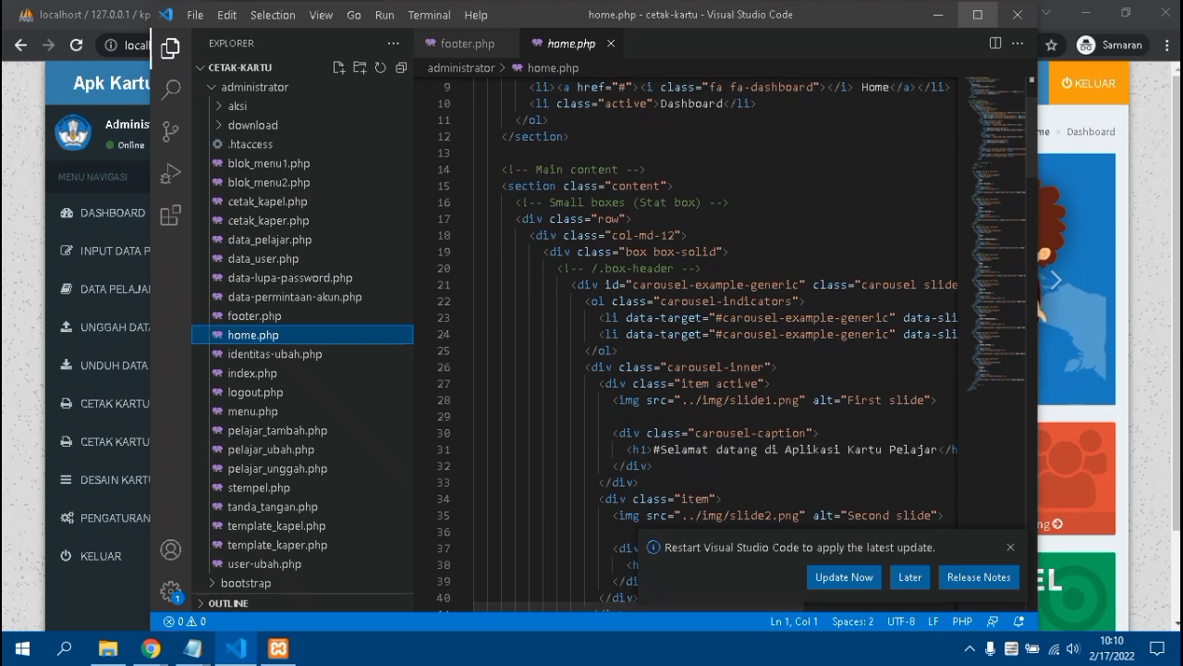
pyautogui.press('super+Up')
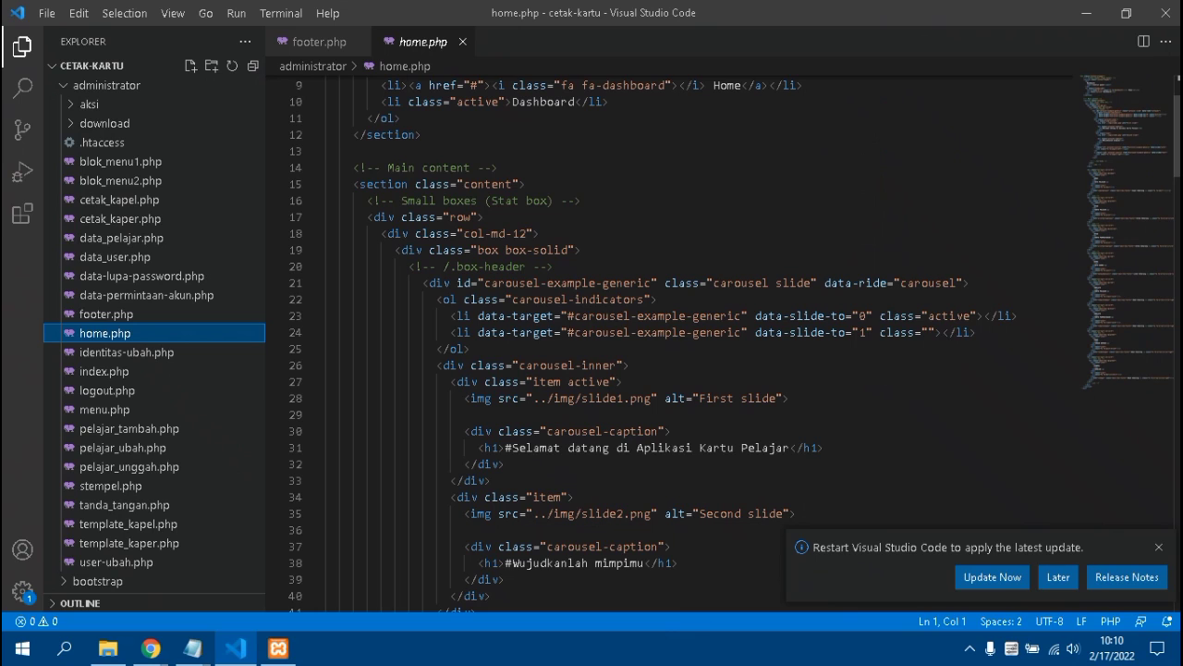
# - Highlight the slide1.png and slide2.png image paths in the carousel markup
pyautogui.moveTo(548, 398); pyautogui.dragTo(637, 397)
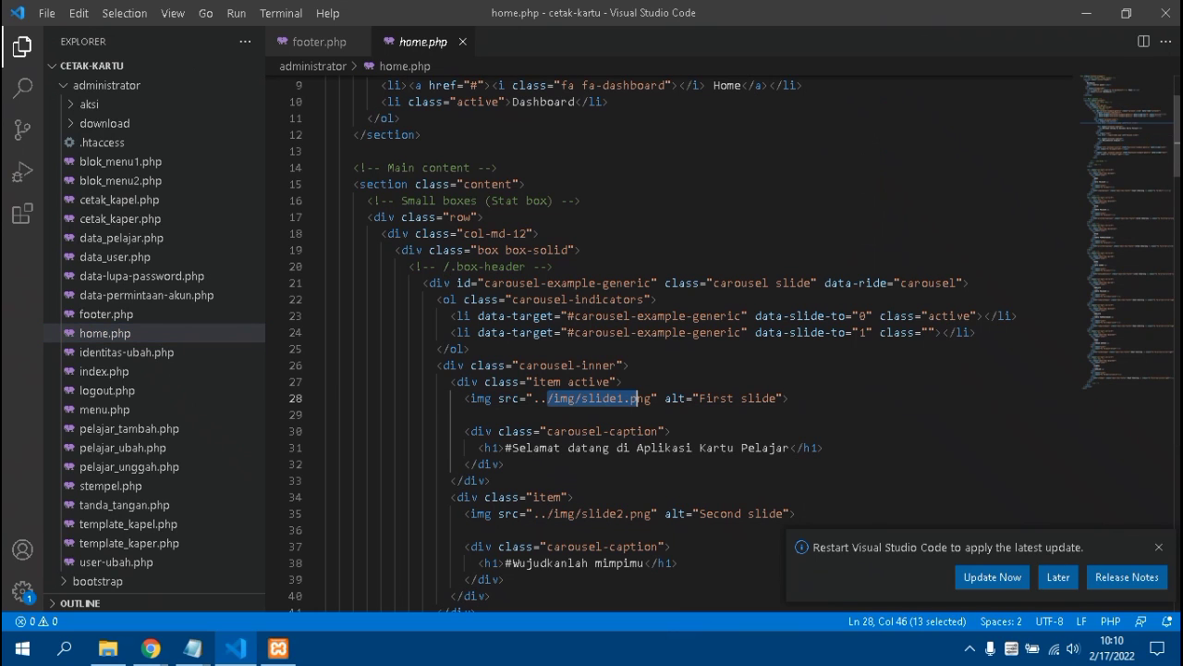
pyautogui.scroll(-1, 637, 398)
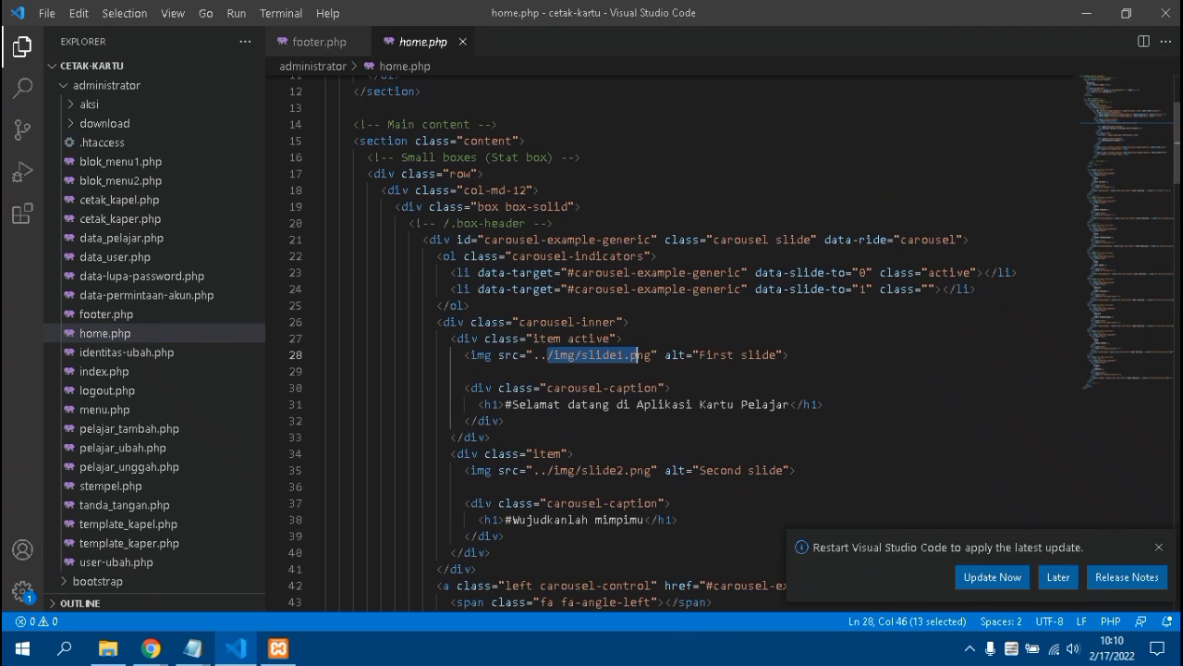
pyautogui.click(582, 470)
pyautogui.scroll(-1, 582, 470)
pyautogui.scroll(-1, 582, 469)
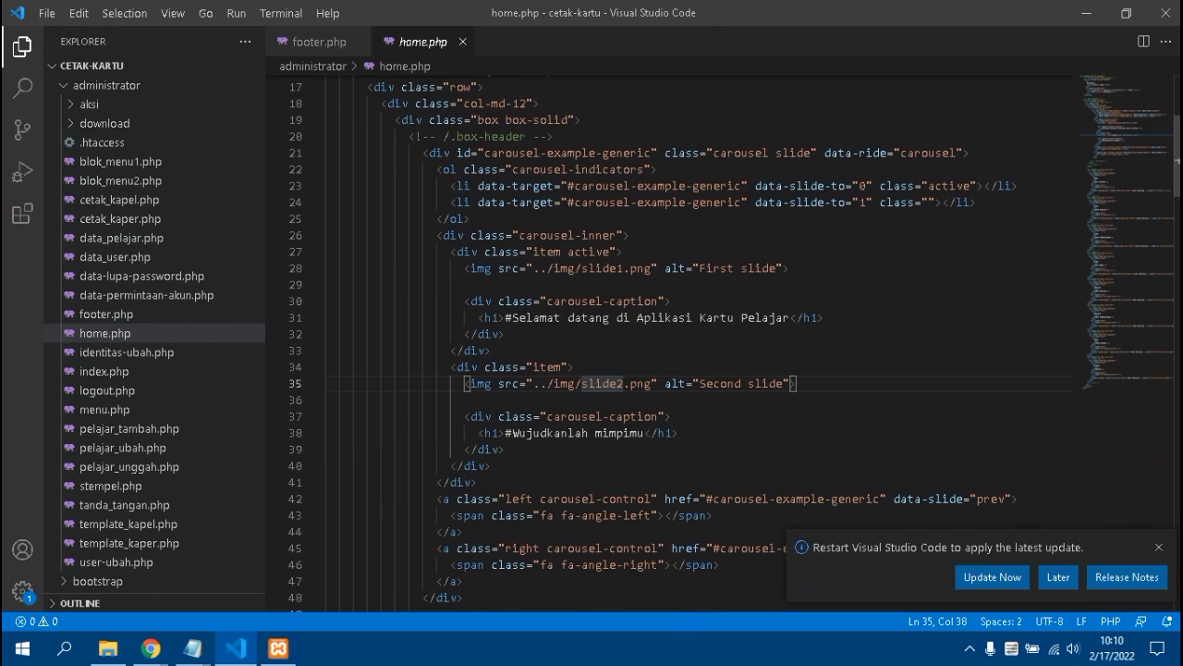
pyautogui.scroll(1, 583, 427)
pyautogui.scroll(1, 583, 427)
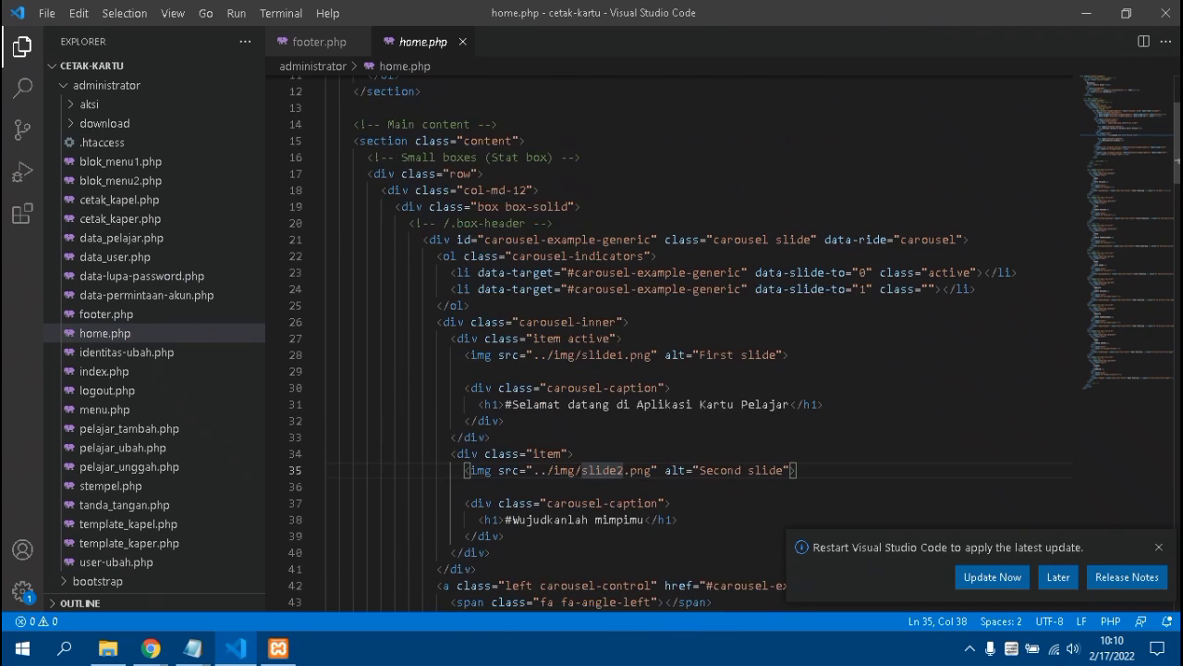
pyautogui.scroll(2, 583, 427)
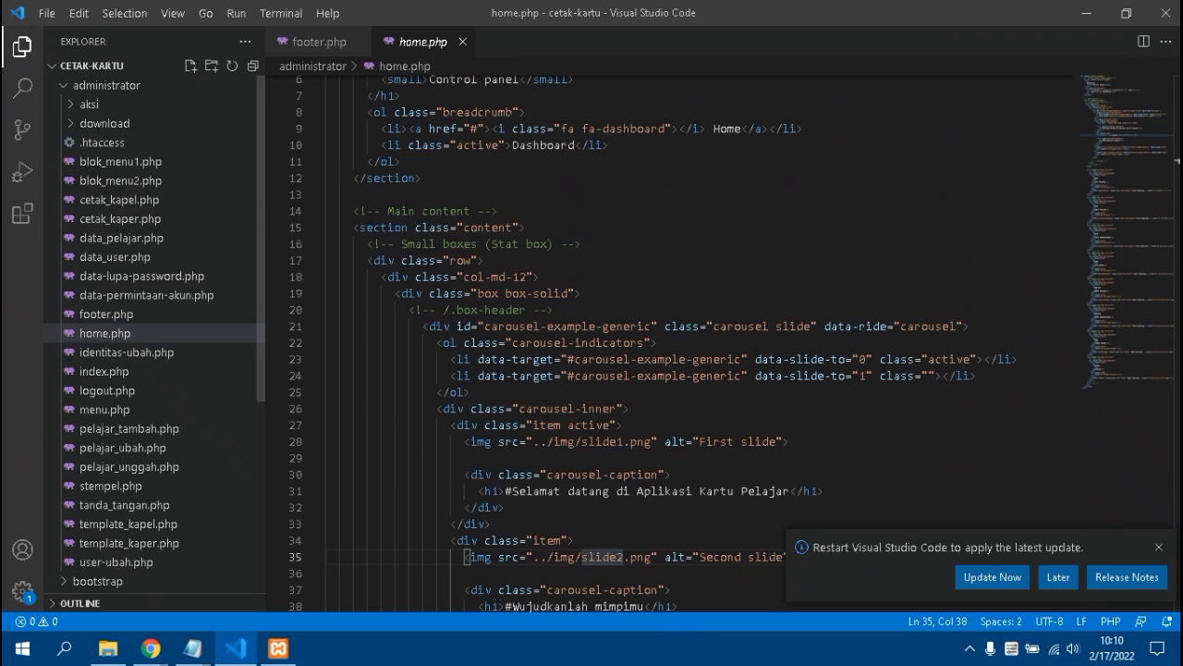
# - Scroll through the dashboard tile markup in home.php, then return to Chrome
pyautogui.scroll(-3, 583, 427)
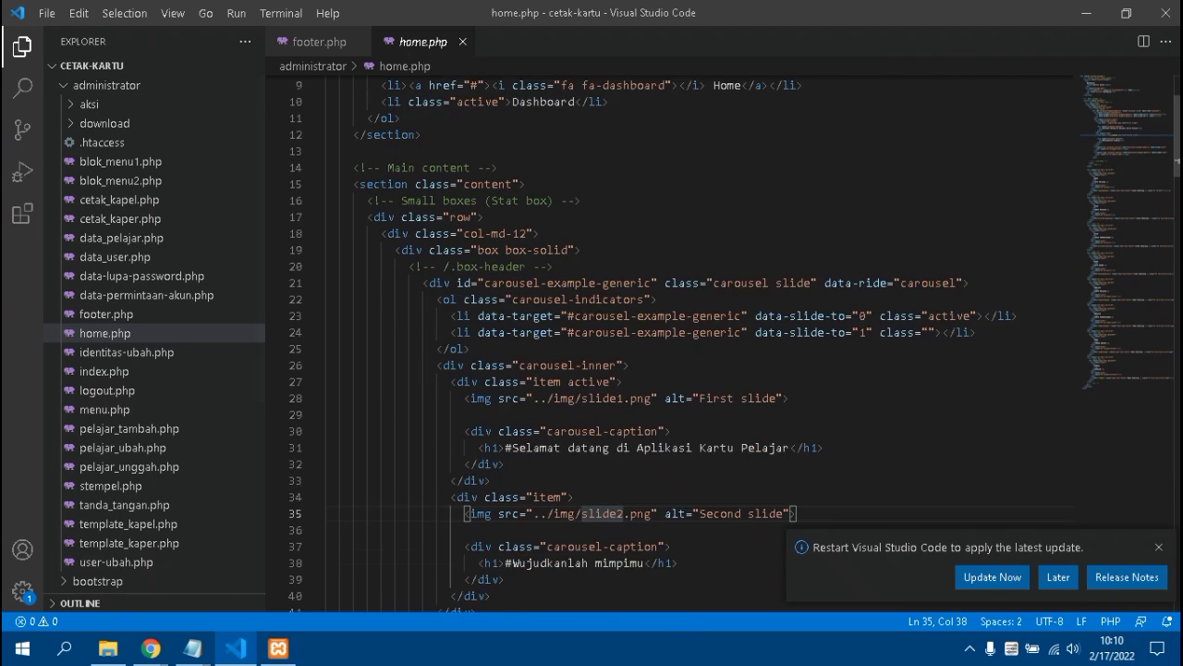
pyautogui.scroll(-2, 582, 427)
pyautogui.scroll(-2, 665, 342)
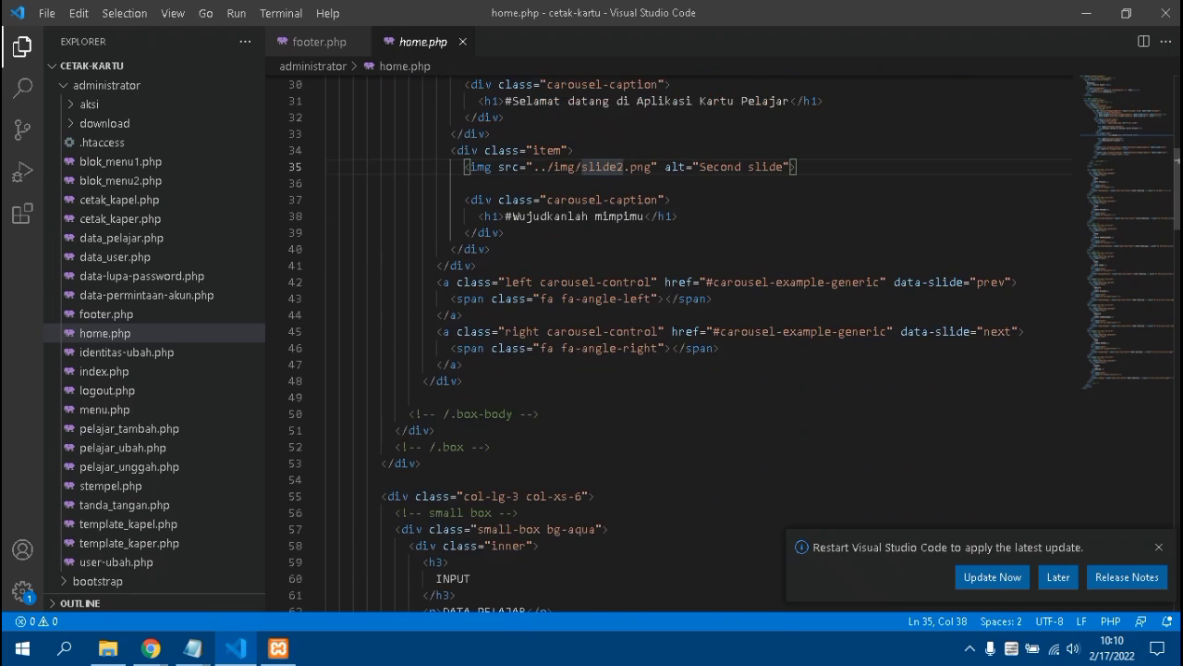
pyautogui.scroll(-3, 665, 342)
pyautogui.scroll(-1, 666, 343)
pyautogui.scroll(-2, 666, 342)
pyautogui.scroll(-3, 666, 342)
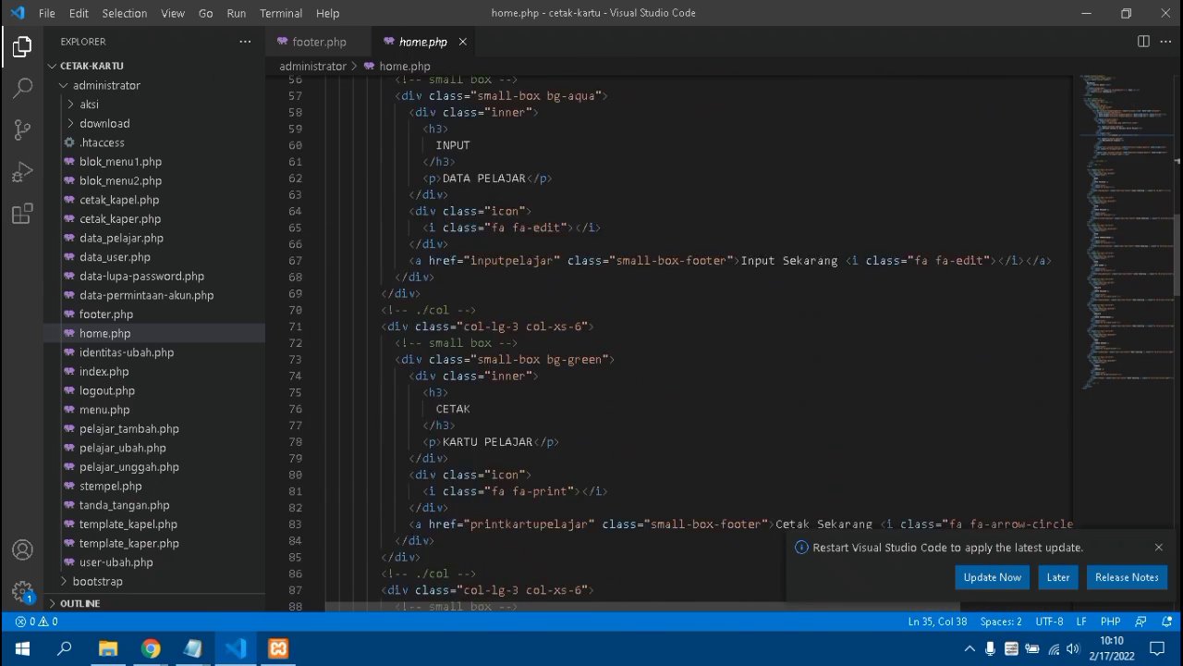
pyautogui.scroll(-3, 666, 342)
pyautogui.scroll(-2, 666, 343)
pyautogui.scroll(-4, 666, 342)
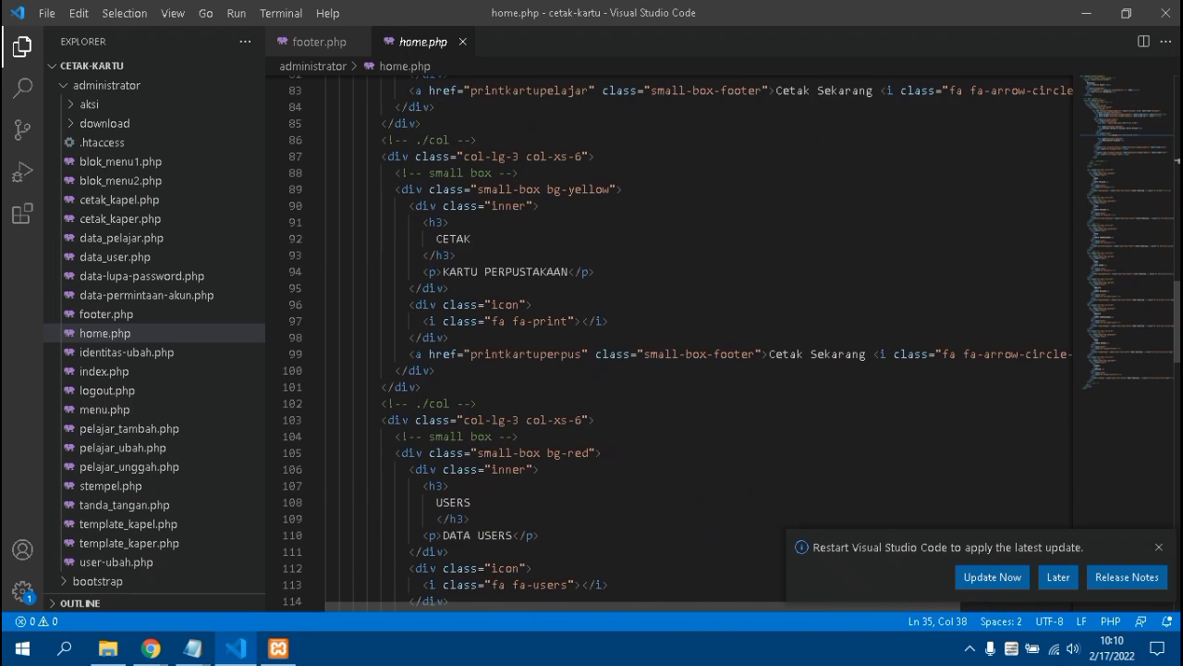
pyautogui.scroll(-2, 666, 342)
pyautogui.hotkey('alt', 'Tab')
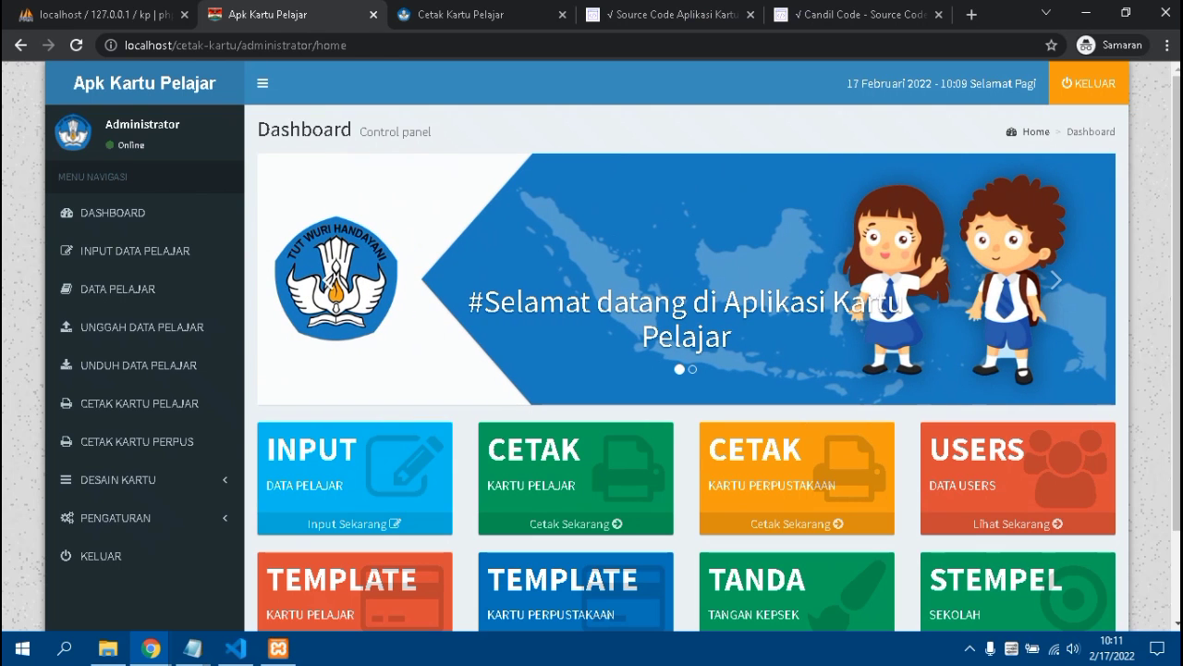
# - Expand Pengaturan on the dashboard sidebar to reveal Identitas Sekolah and Manajemen User
pyautogui.scroll(-2, 388, 462)
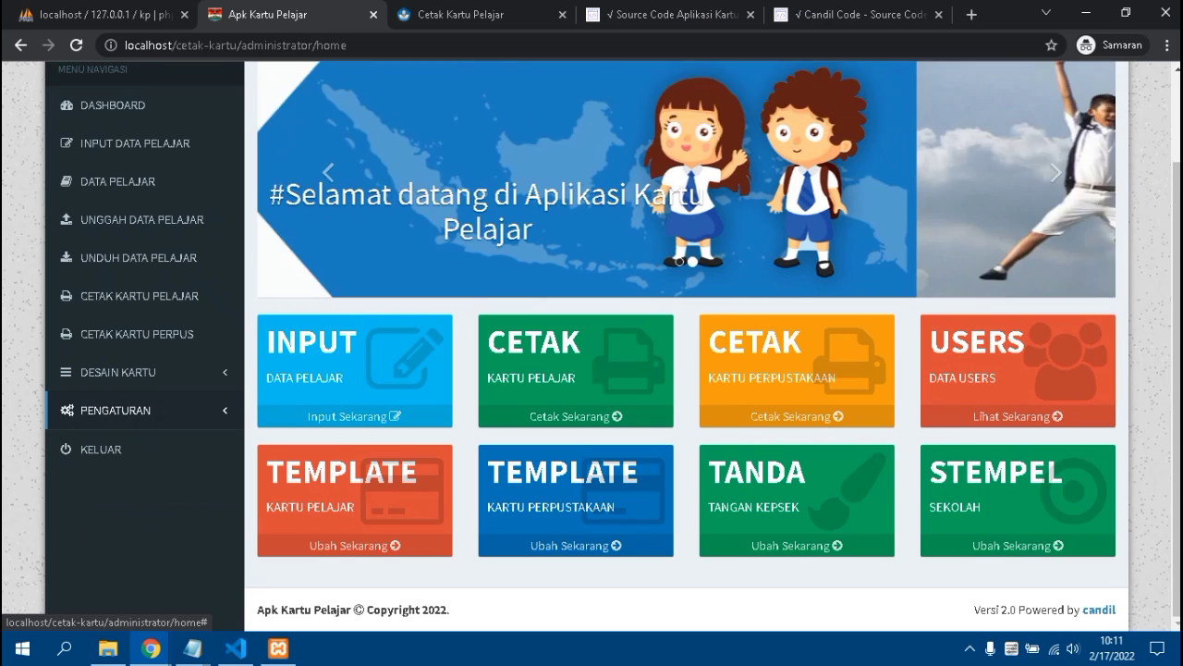
pyautogui.click(115, 410)
pyautogui.scroll(2, 115, 410)
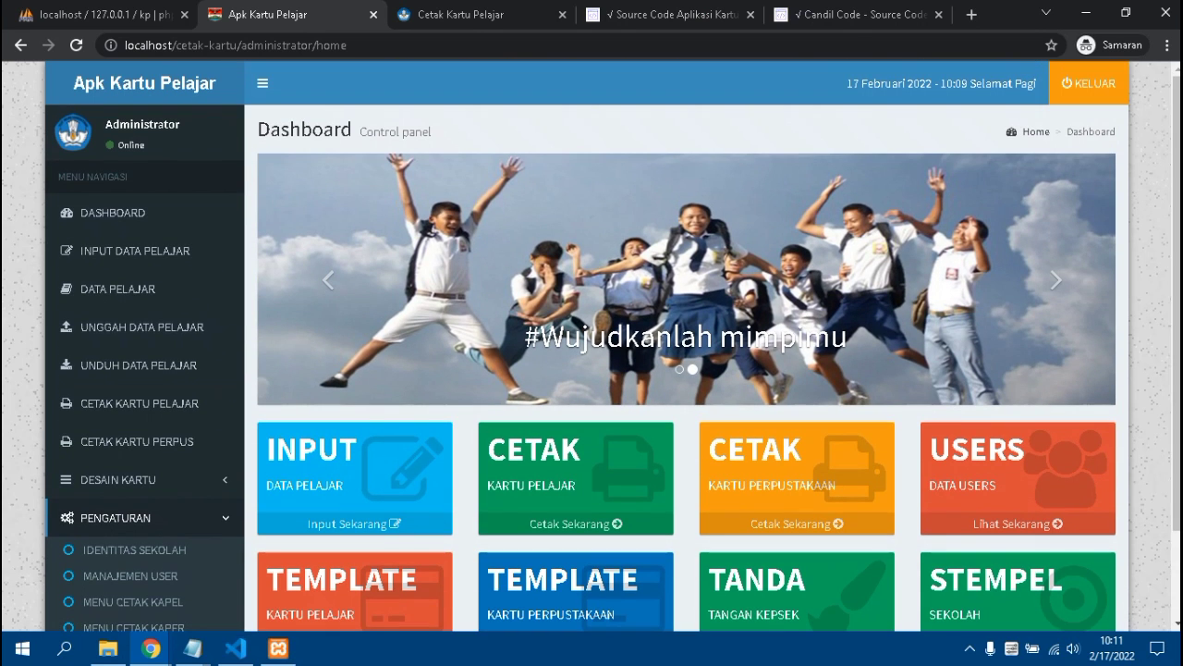